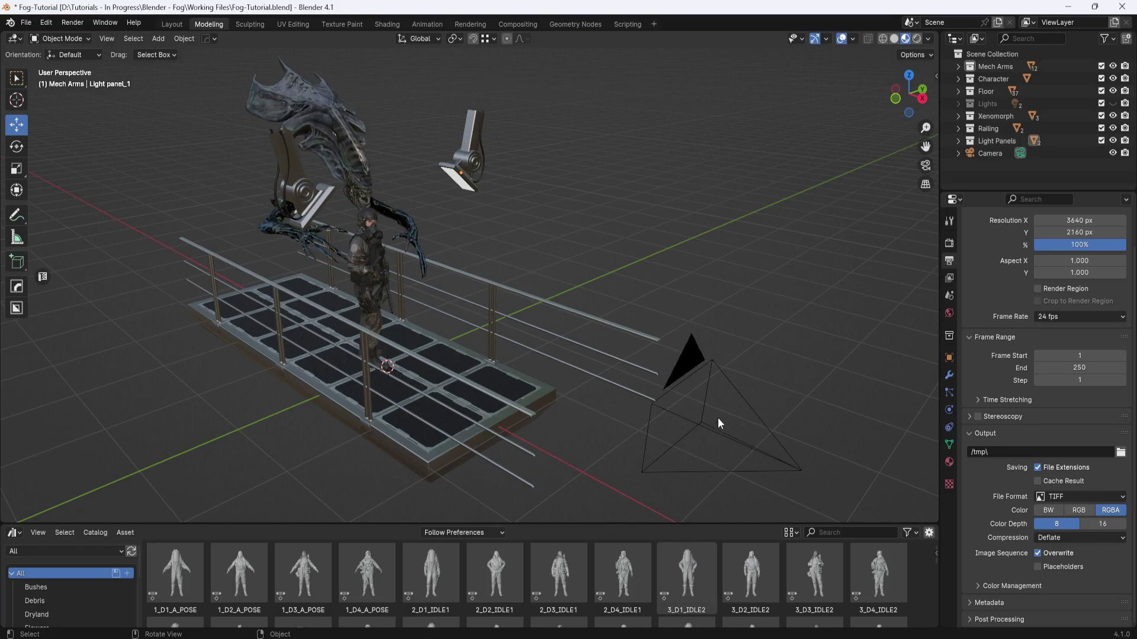
Select the light panel and make the Lights collection visible again in the Outliner.
{"action": "middle_click_drag", "start_coordinate": [539, 265], "coordinate": [457, 225]}
{"action": "scroll", "coordinate": [444, 232], "scroll_direction": "up", "scroll_amount": 5}
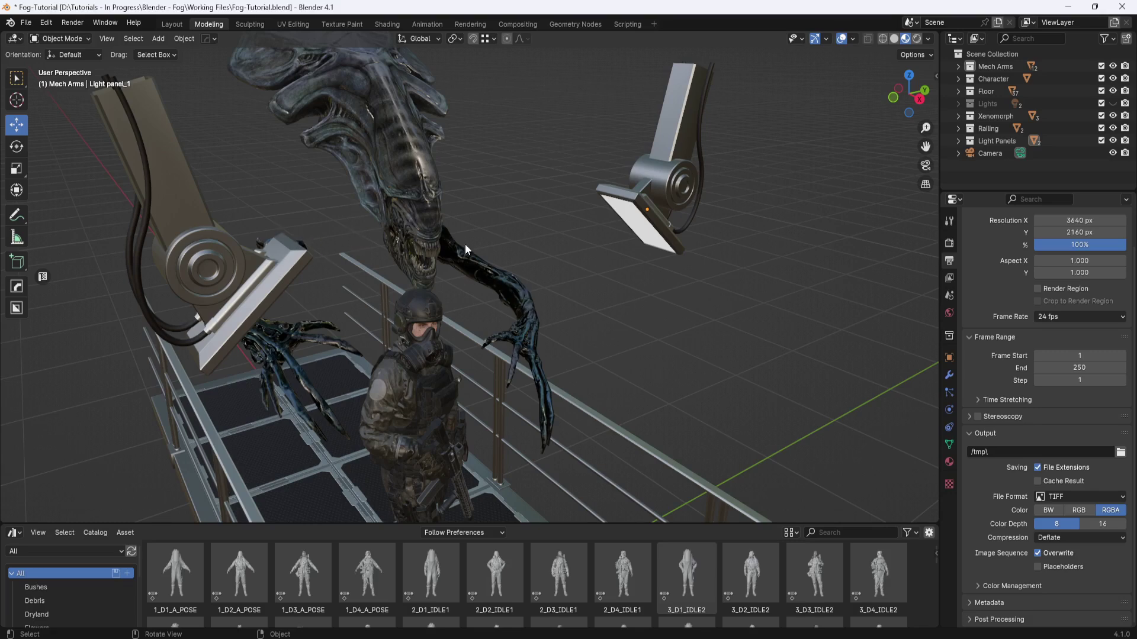
{"action": "middle_click_drag", "start_coordinate": [533, 251], "coordinate": [620, 244]}
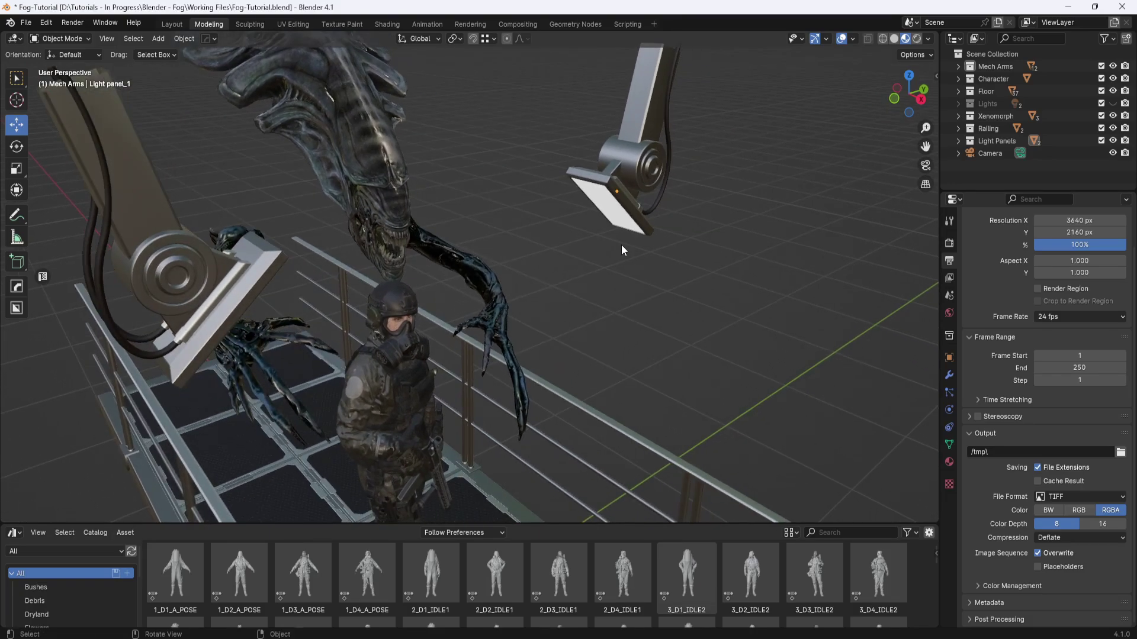
{"action": "middle_click_drag", "start_coordinate": [627, 229], "coordinate": [666, 215]}
{"action": "left_click", "coordinate": [615, 203]}
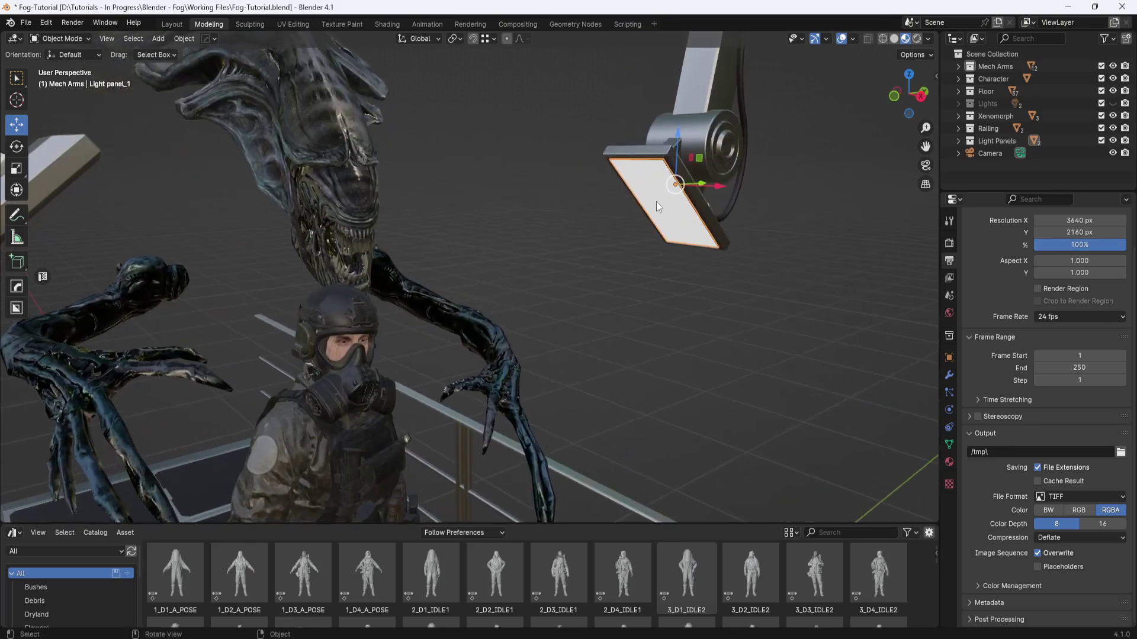
{"action": "left_click", "coordinate": [1112, 103]}
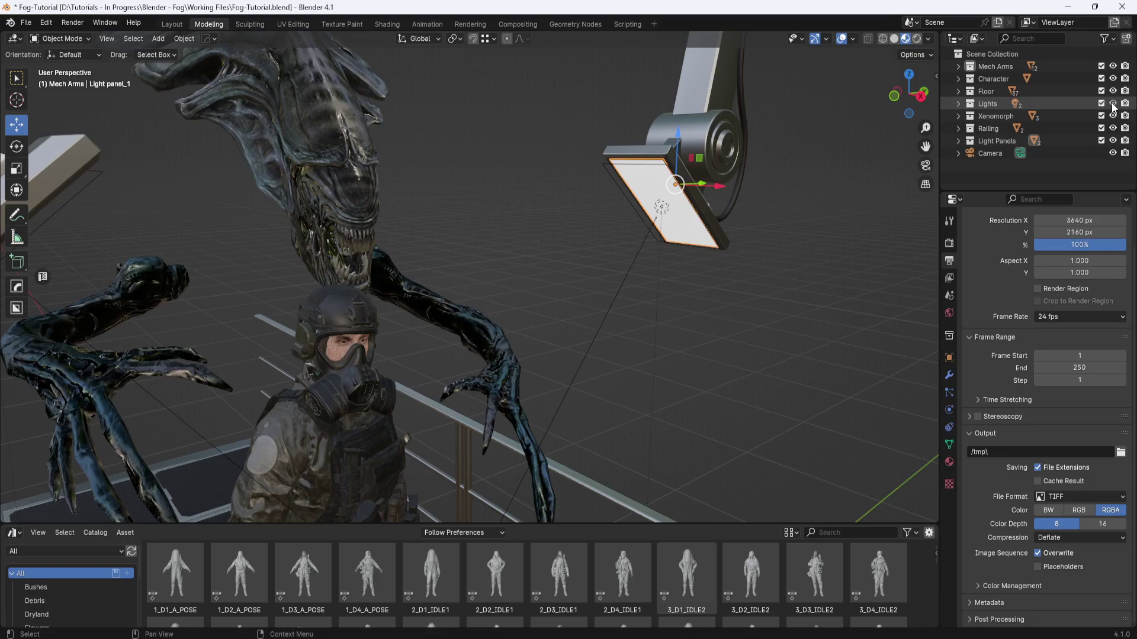
Select the area light Area.001 and preview the scene in Rendered viewport shading.
{"action": "left_click", "coordinate": [661, 210]}
{"action": "middle_click_drag", "start_coordinate": [689, 222], "coordinate": [547, 281]}
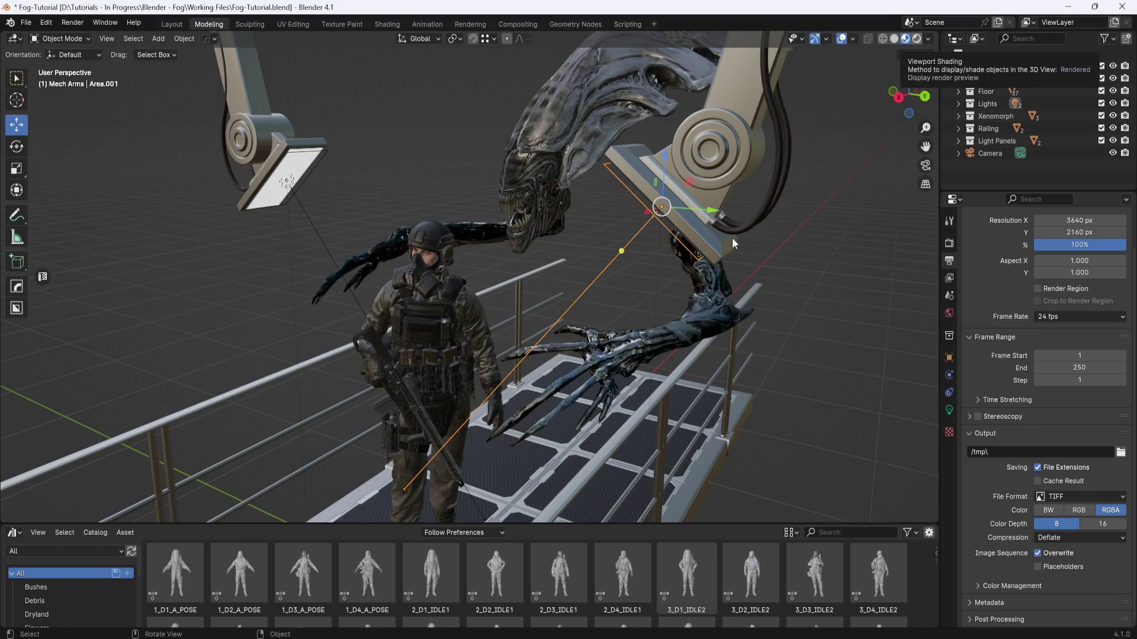
{"action": "left_click", "coordinate": [917, 39]}
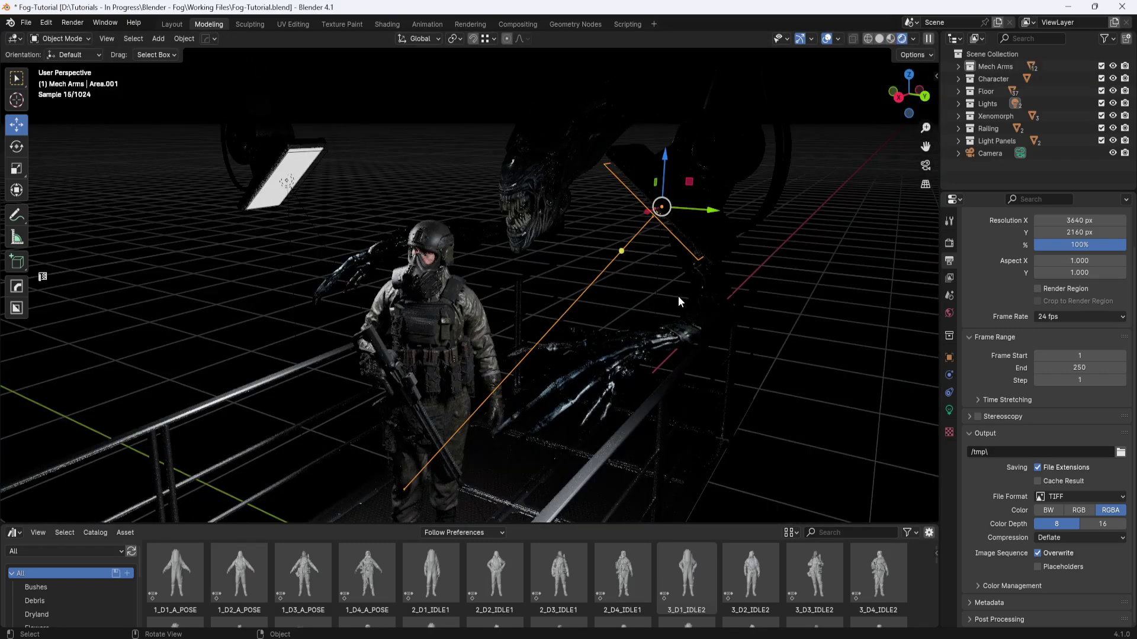
{"action": "middle_click_drag", "start_coordinate": [677, 296], "coordinate": [704, 283]}
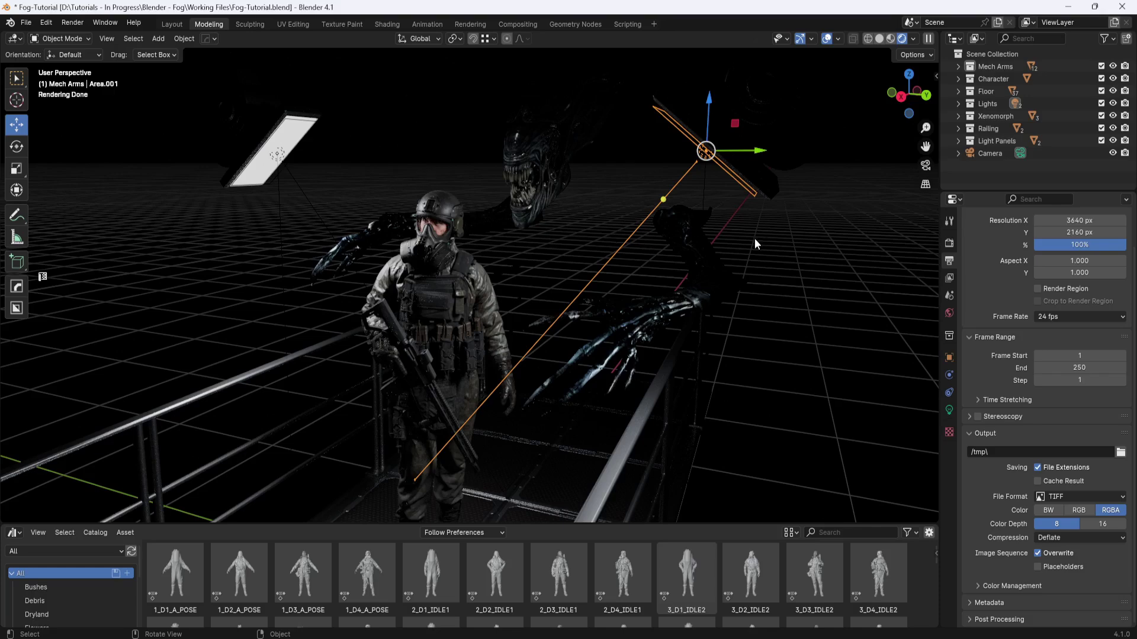
Raise the World background colour Value to 0.135, then return the viewport to Material Preview.
{"action": "left_click", "coordinate": [949, 314]}
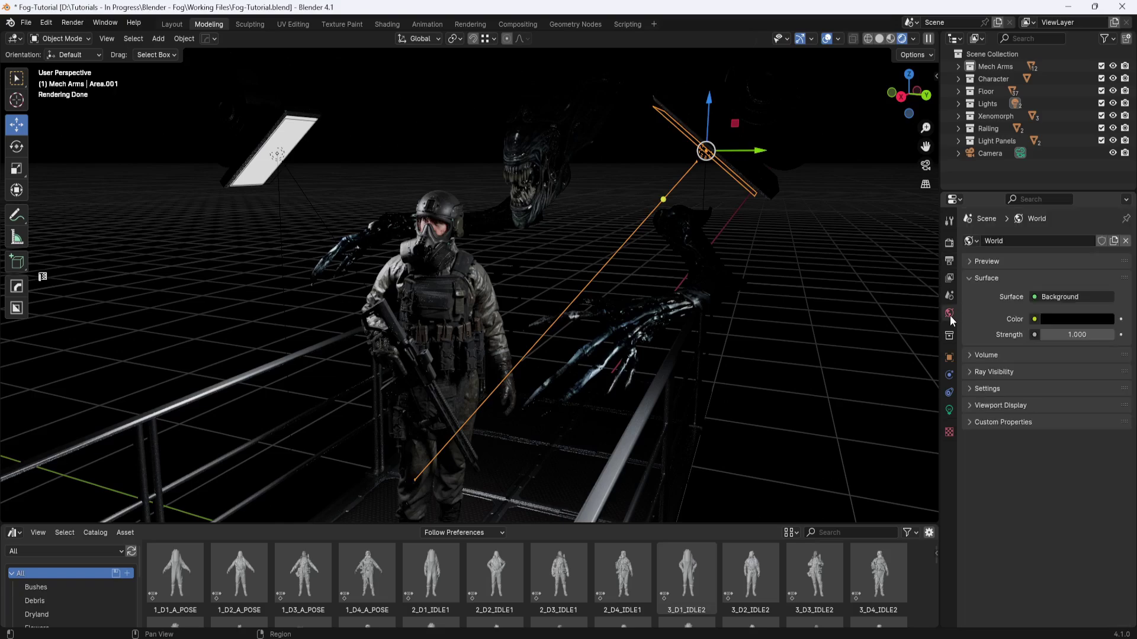
{"action": "left_click", "coordinate": [1075, 318]}
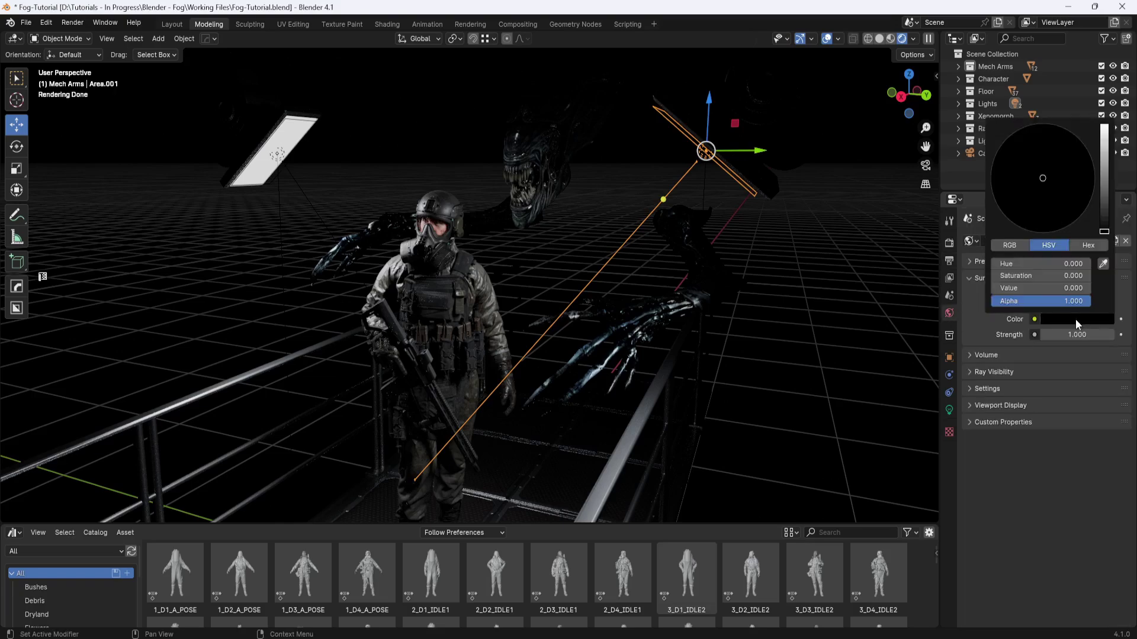
{"action": "mouse_move", "coordinate": [1103, 229]}
{"action": "left_mouse_down"}
{"action": "mouse_move", "coordinate": [1105, 181]}
{"action": "mouse_move", "coordinate": [1104, 231]}
{"action": "left_mouse_up"}
{"action": "left_click", "coordinate": [890, 38]}
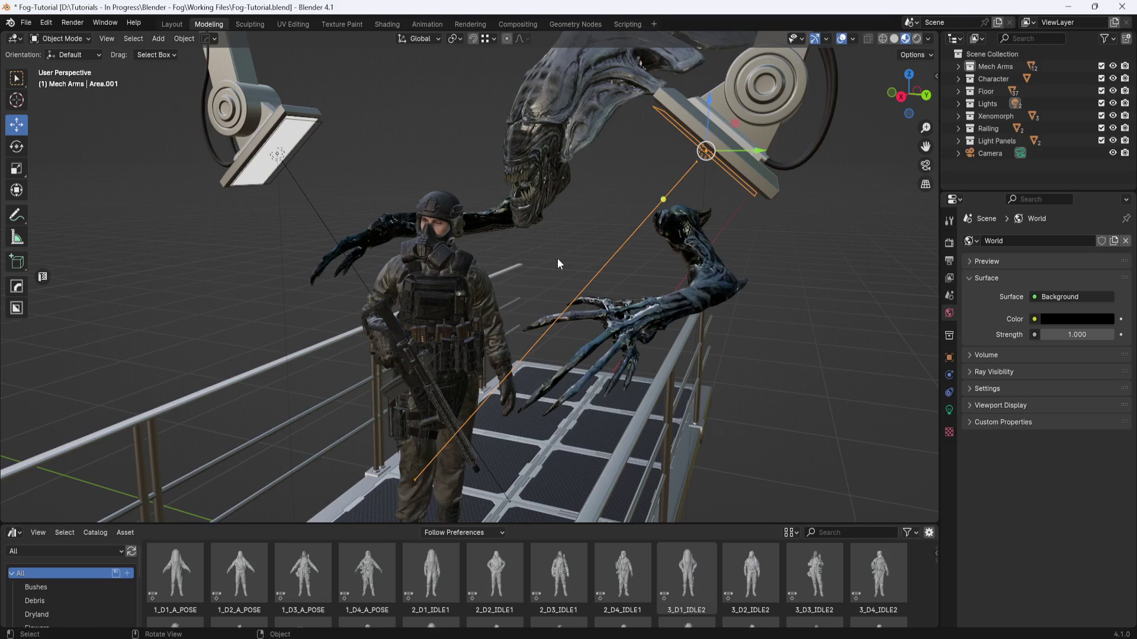
Add a new cube mesh to the scene.
{"action": "scroll", "coordinate": [585, 234], "scroll_direction": "down", "scroll_amount": 6}
{"action": "middle_click_drag", "start_coordinate": [551, 265], "coordinate": [602, 241], "text": "shift"}
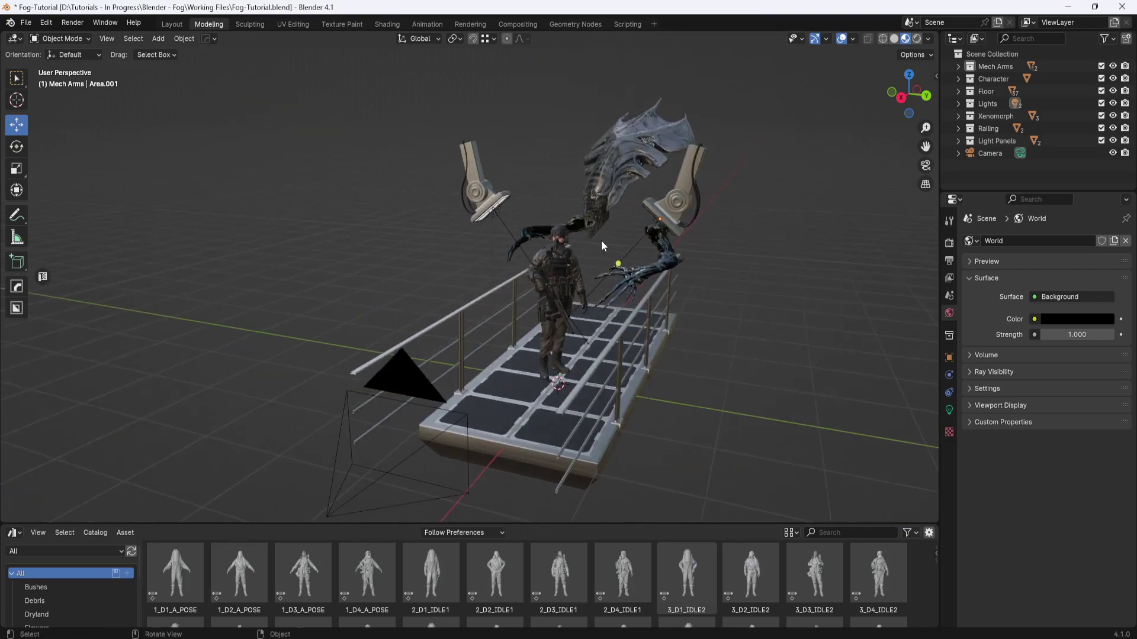
{"action": "left_click", "coordinate": [156, 39]}
{"action": "mouse_move", "coordinate": [234, 50]}
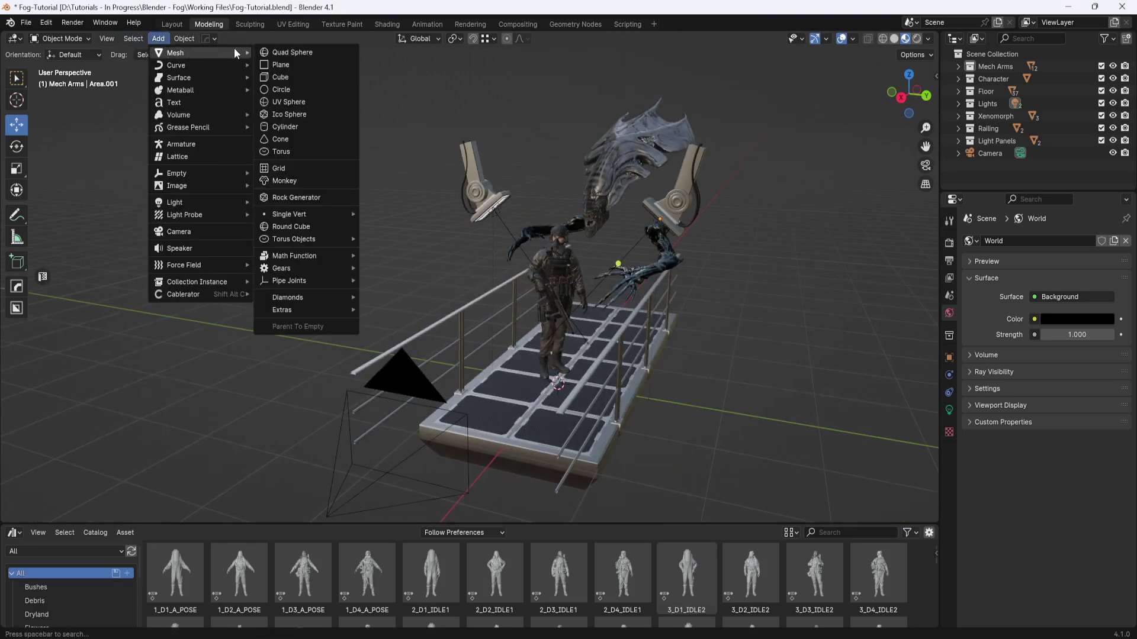
{"action": "left_click", "coordinate": [283, 78]}
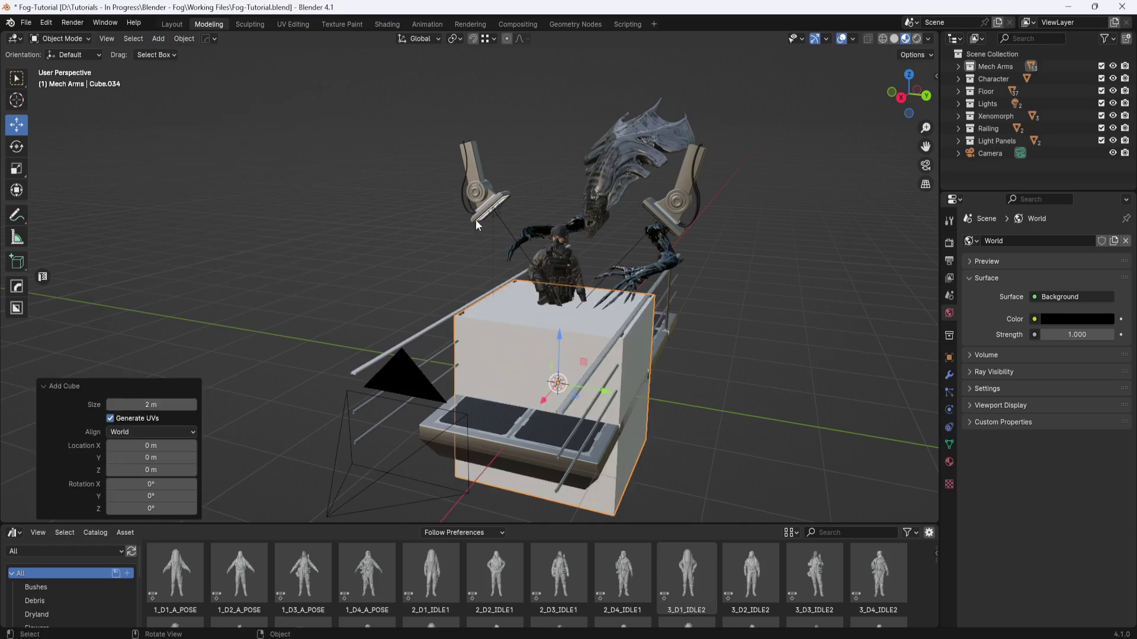
Scale the cube taller along Z and wider along X to 4.782, then lift it upward.
{"action": "left_click", "coordinate": [17, 168]}
{"action": "left_click_drag", "start_coordinate": [560, 342], "coordinate": [619, 340]}
{"action": "middle_click_drag", "start_coordinate": [620, 340], "coordinate": [571, 281]}
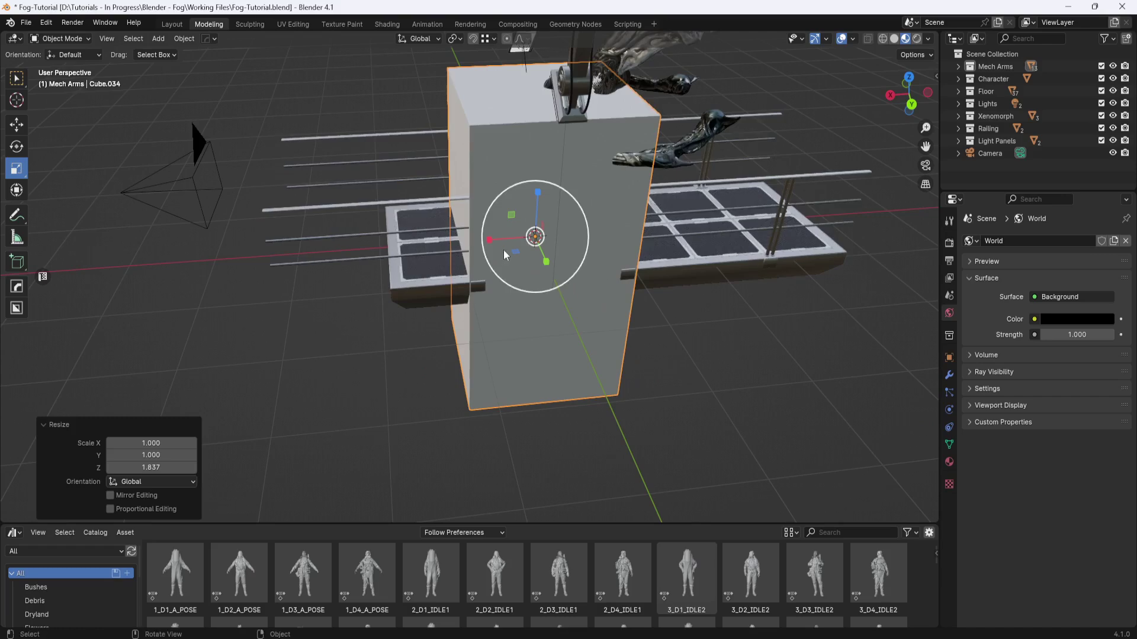
{"action": "left_click_drag", "start_coordinate": [489, 240], "coordinate": [294, 248]}
{"action": "middle_click_drag", "start_coordinate": [630, 262], "coordinate": [598, 278]}
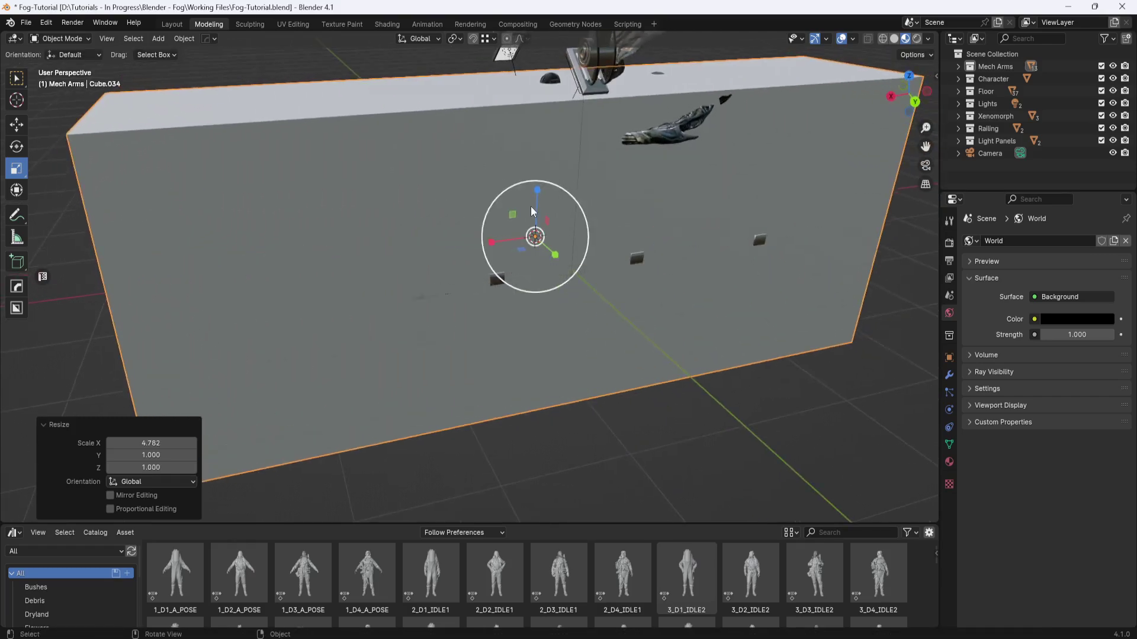
{"action": "left_click", "coordinate": [17, 125]}
{"action": "left_click_drag", "start_coordinate": [536, 199], "coordinate": [544, 121]}
{"action": "middle_click_drag", "start_coordinate": [550, 225], "coordinate": [592, 240]}
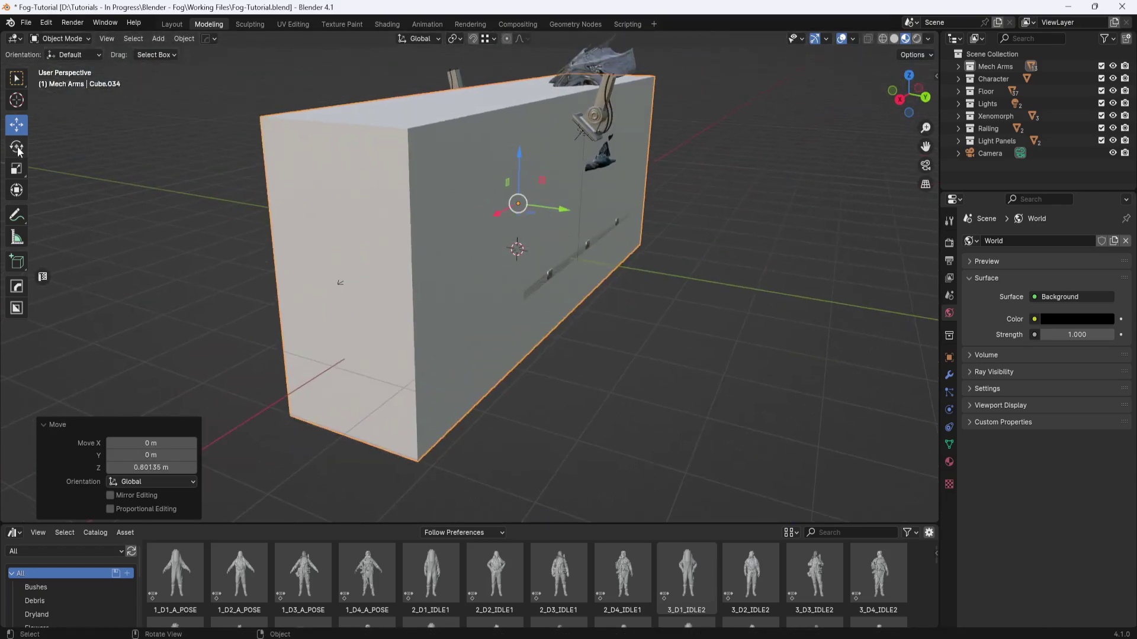
Resize the cube along X and Z, then raise it and shift it 0.249 m along X.
{"action": "left_click", "coordinate": [17, 168]}
{"action": "left_click_drag", "start_coordinate": [562, 208], "coordinate": [595, 208]}
{"action": "left_click_drag", "start_coordinate": [519, 158], "coordinate": [524, 115]}
{"action": "left_click", "coordinate": [16, 125]}
{"action": "scroll", "coordinate": [533, 192], "scroll_direction": "up", "scroll_amount": 3}
{"action": "scroll", "coordinate": [534, 171], "scroll_direction": "down", "scroll_amount": 4}
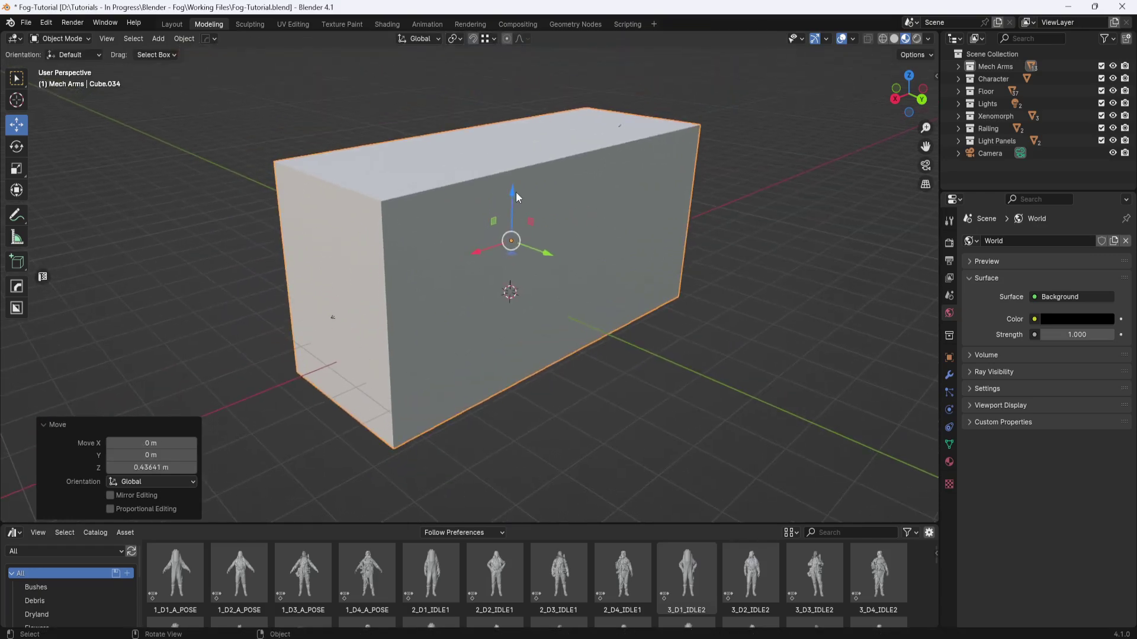
{"action": "left_click_drag", "start_coordinate": [514, 191], "coordinate": [514, 176]}
{"action": "middle_click_drag", "start_coordinate": [514, 177], "coordinate": [604, 286]}
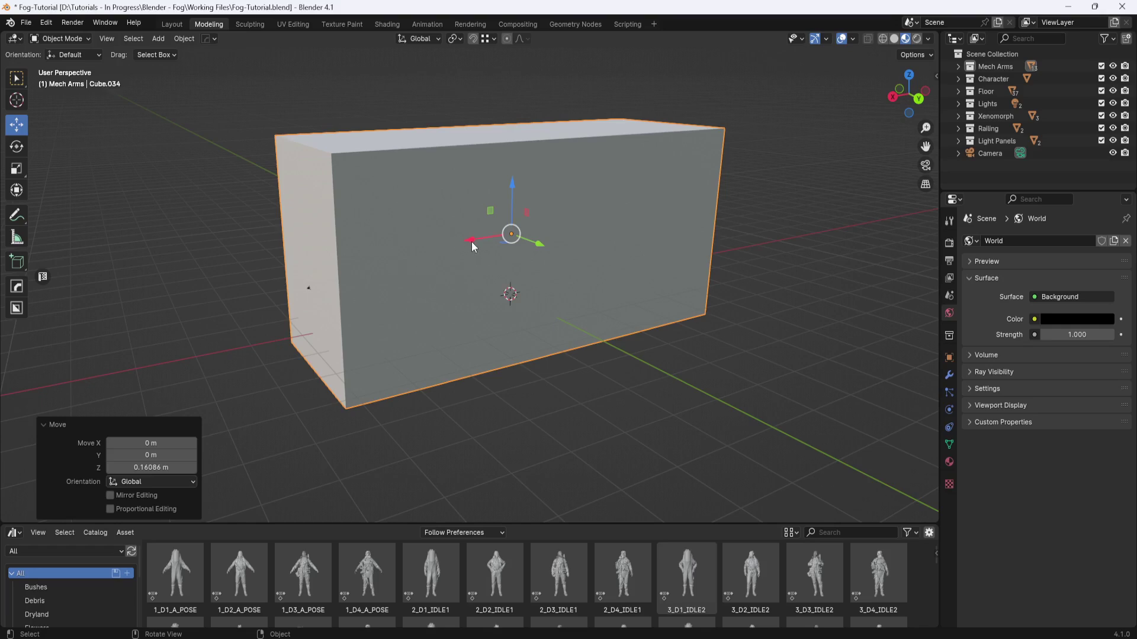
{"action": "left_click_drag", "start_coordinate": [472, 242], "coordinate": [482, 240]}
{"action": "middle_click_drag", "start_coordinate": [694, 293], "coordinate": [663, 293]}
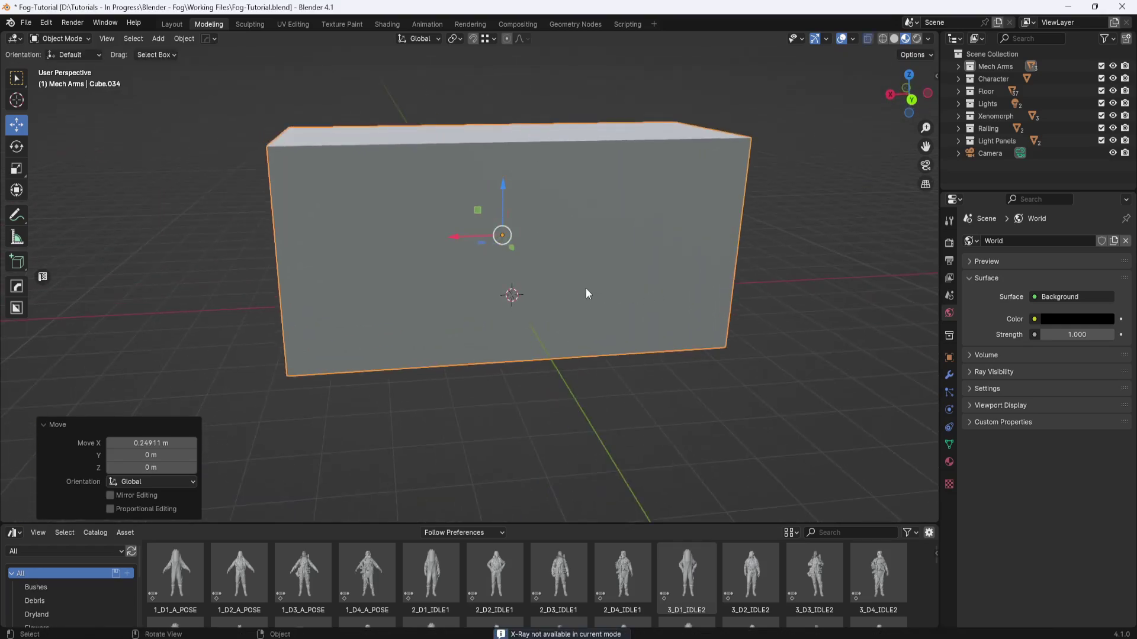
{"action": "middle_click_drag", "start_coordinate": [588, 294], "coordinate": [630, 335]}
Widen the cube along Y to a scale of 1.177.
{"action": "left_click", "coordinate": [16, 168]}
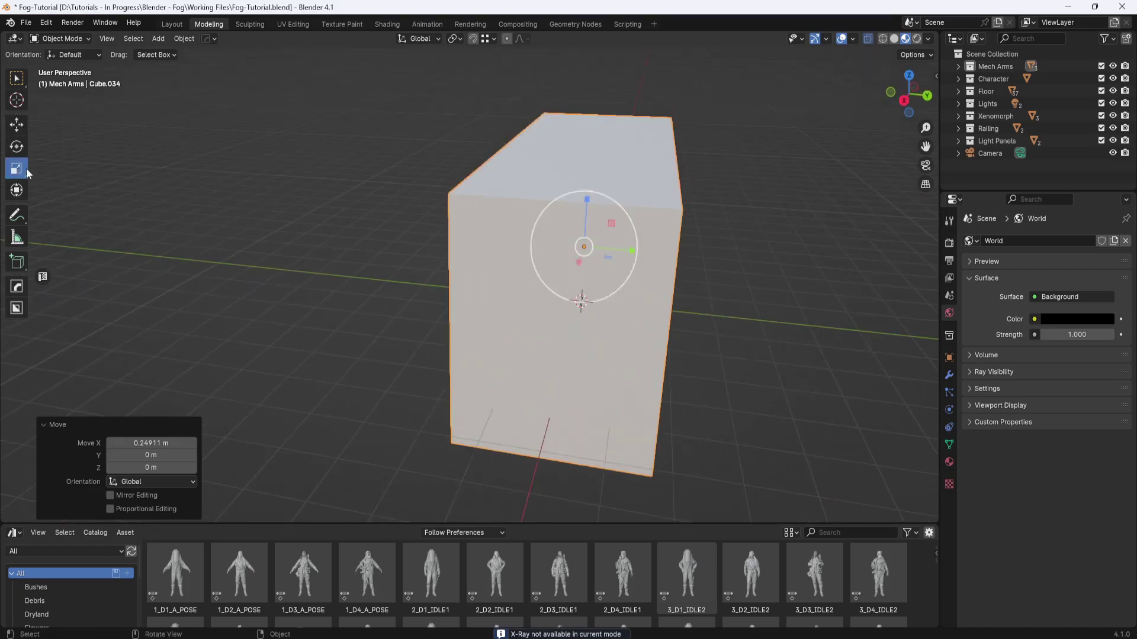
{"action": "left_click_drag", "start_coordinate": [632, 251], "coordinate": [744, 306]}
{"action": "middle_click_drag", "start_coordinate": [744, 306], "coordinate": [698, 299]}
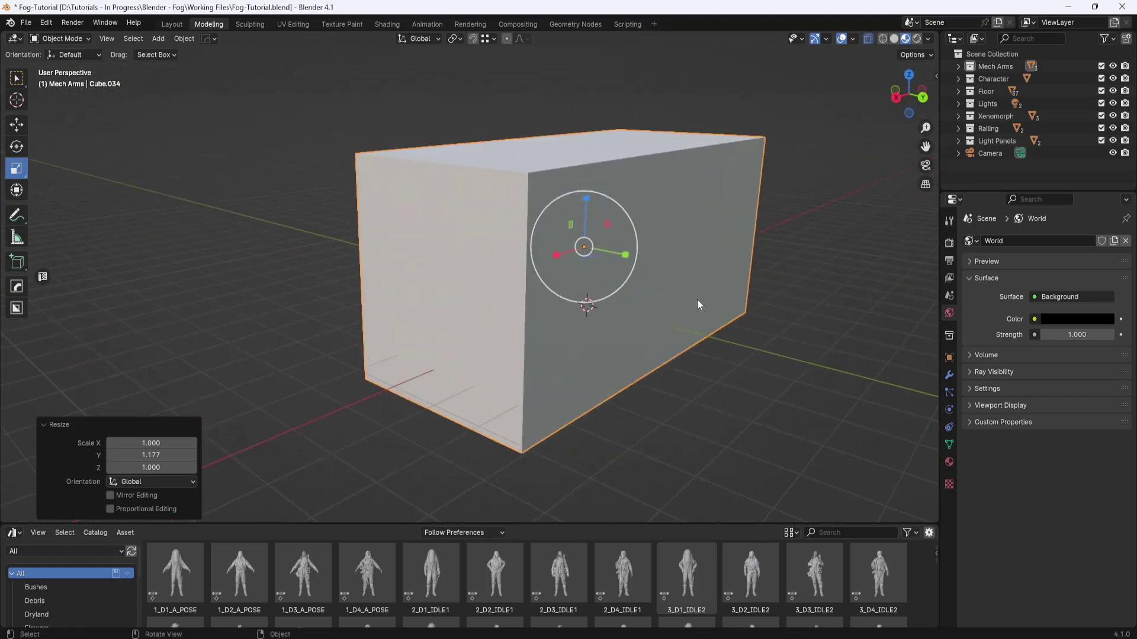
{"action": "left_click", "coordinate": [20, 128]}
{"action": "middle_click_drag", "start_coordinate": [304, 241], "coordinate": [860, 207]}
{"action": "middle_click_drag", "start_coordinate": [804, 155], "coordinate": [792, 161]}
Move the new cube out of the Mech Arms collection into the Scene Collection.
{"action": "left_click", "coordinate": [959, 66]}
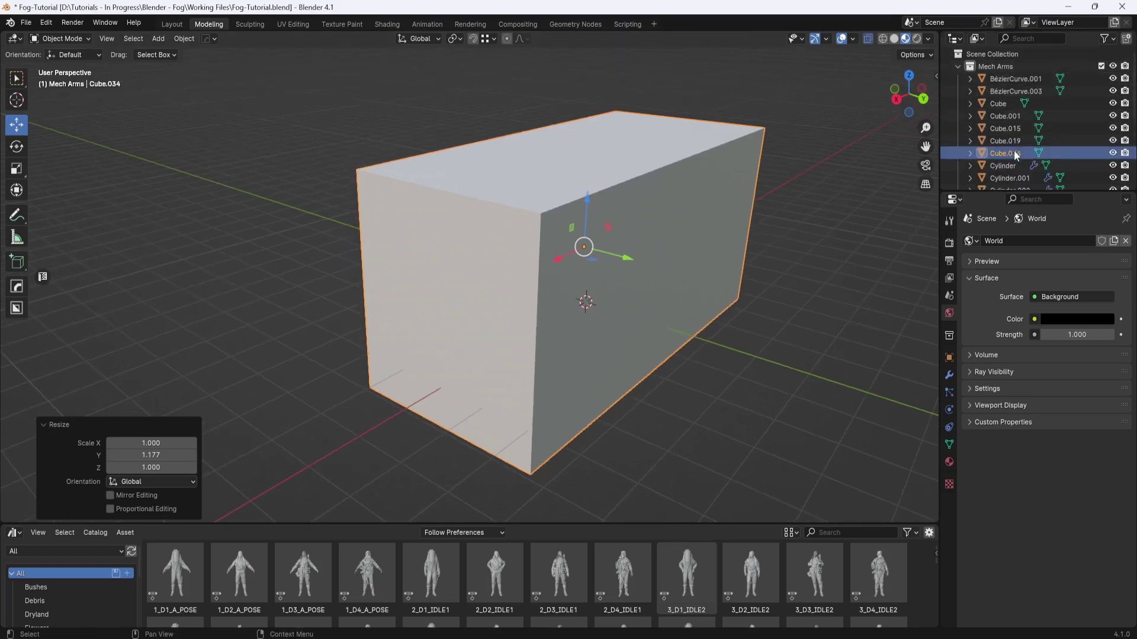
{"action": "left_click_drag", "start_coordinate": [1007, 148], "coordinate": [989, 54]}
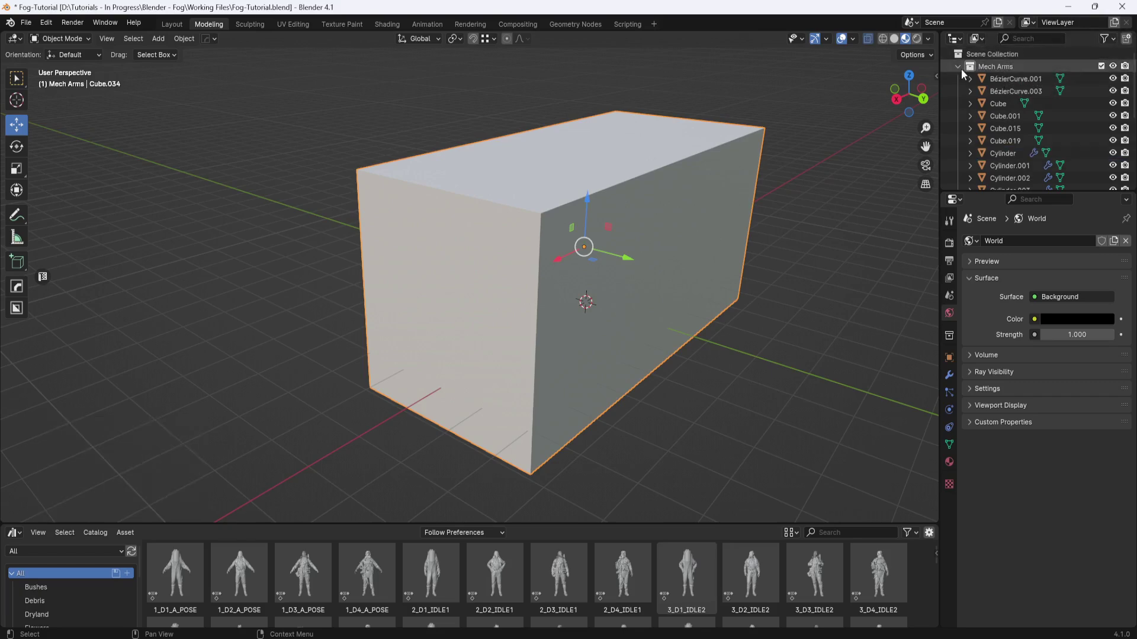
{"action": "left_click", "coordinate": [958, 66]}
Rename the cube to 'Fog', toggle its visibility off and on, and select it.
{"action": "double_click", "coordinate": [993, 166]}
{"action": "type", "text": "Fog"}
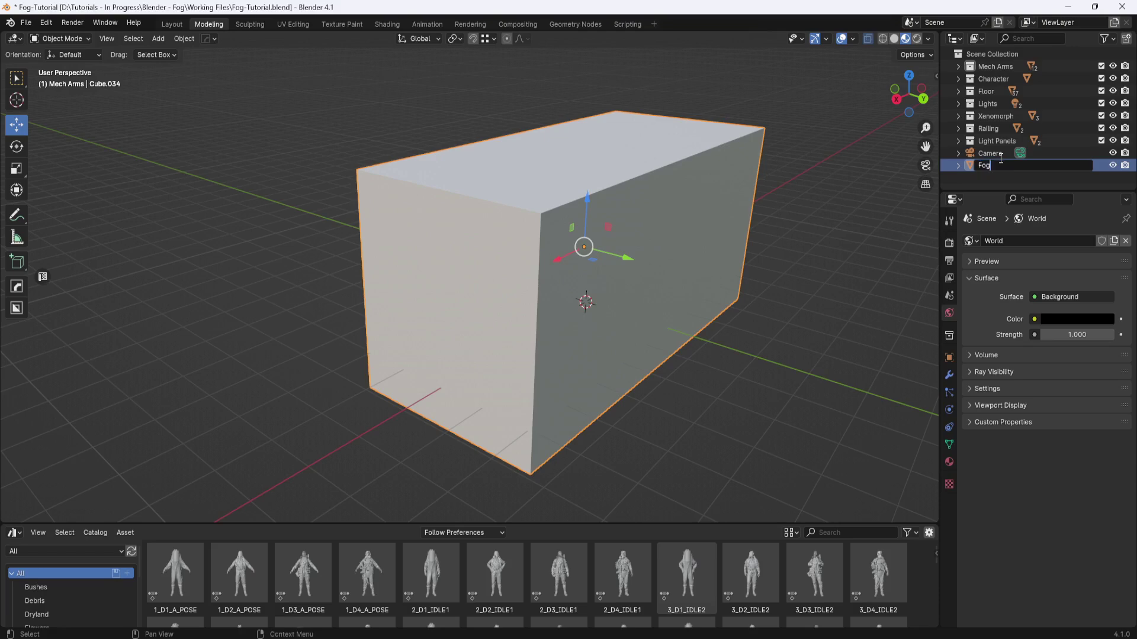
{"action": "key", "text": "Return"}
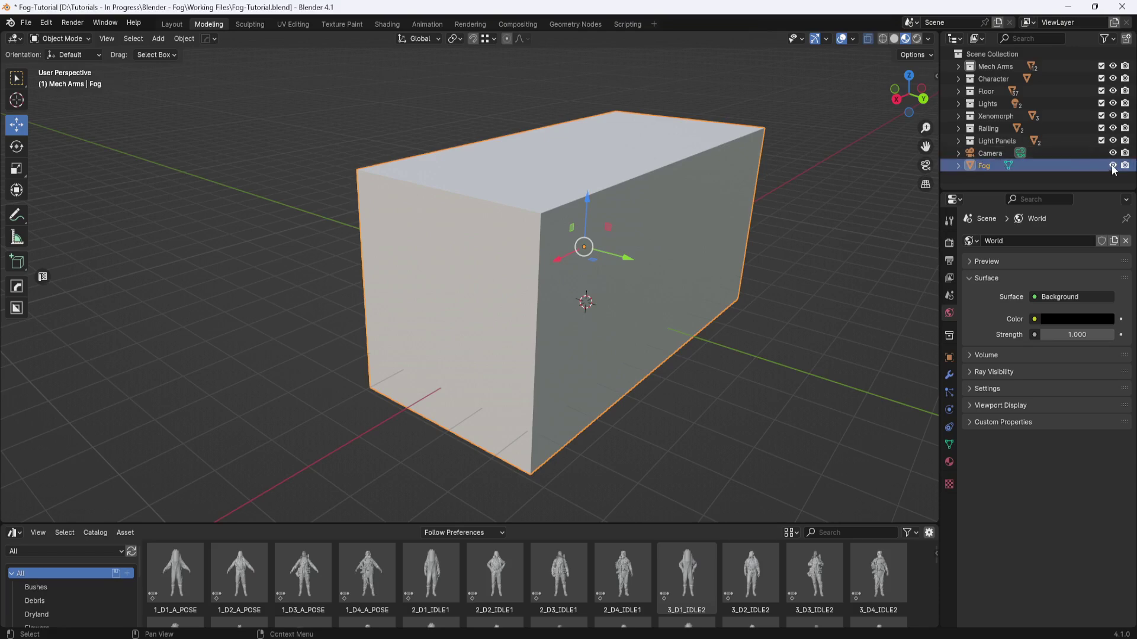
{"action": "left_click", "coordinate": [1113, 166]}
{"action": "left_click", "coordinate": [1112, 166]}
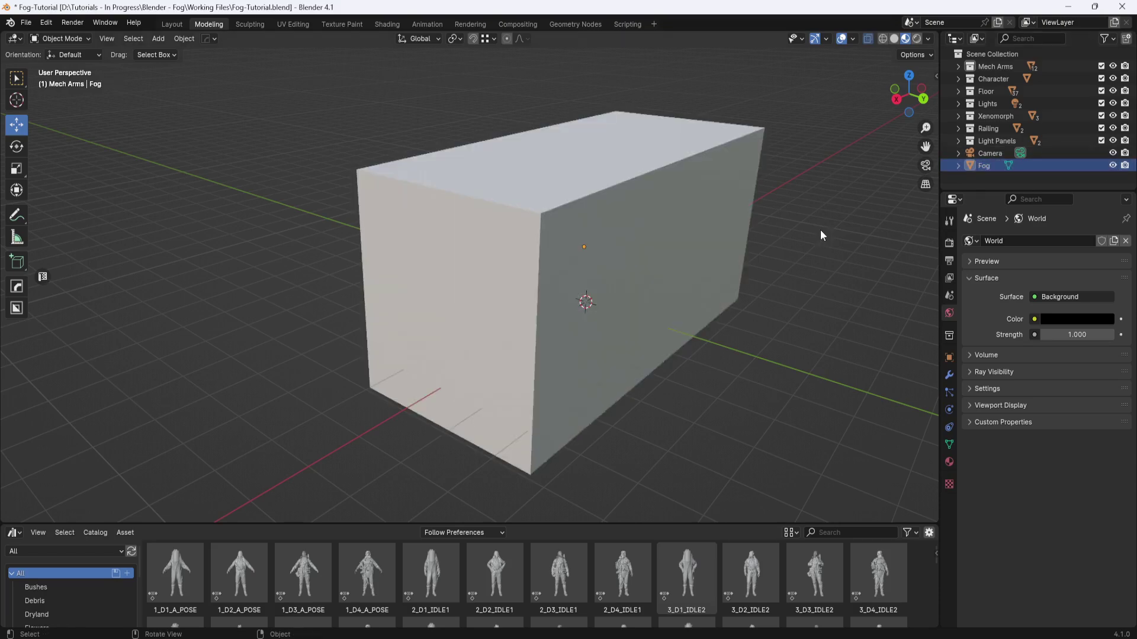
{"action": "left_click", "coordinate": [747, 150]}
{"action": "middle_click_drag", "start_coordinate": [799, 193], "coordinate": [794, 211]}
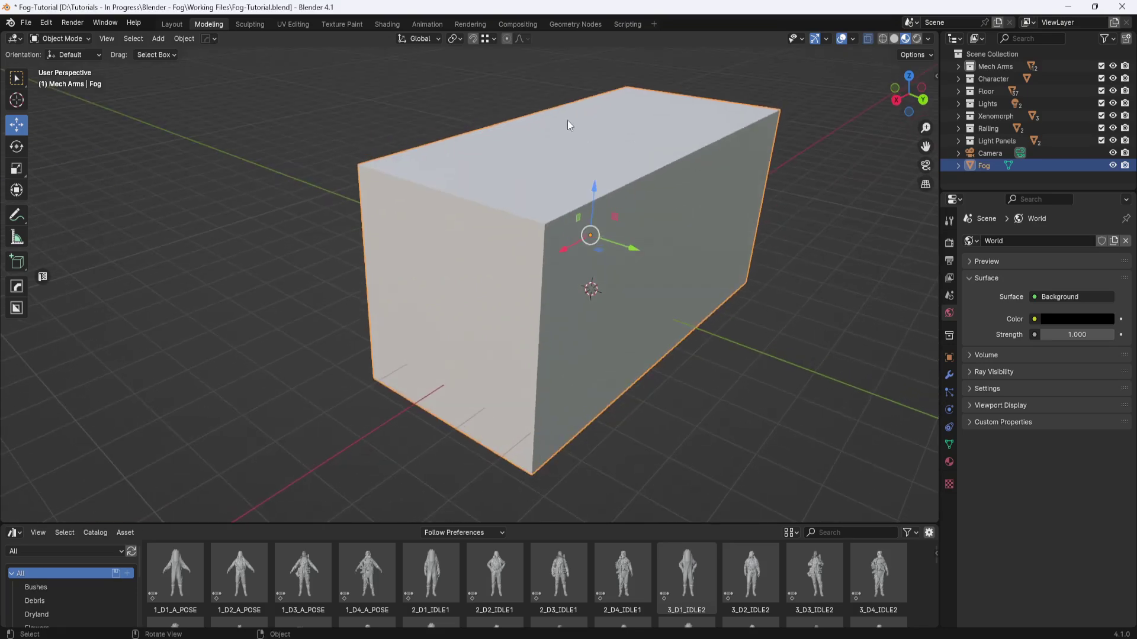
In the Shading workspace, create a new material for the cube named Fog.
{"action": "left_click", "coordinate": [388, 24]}
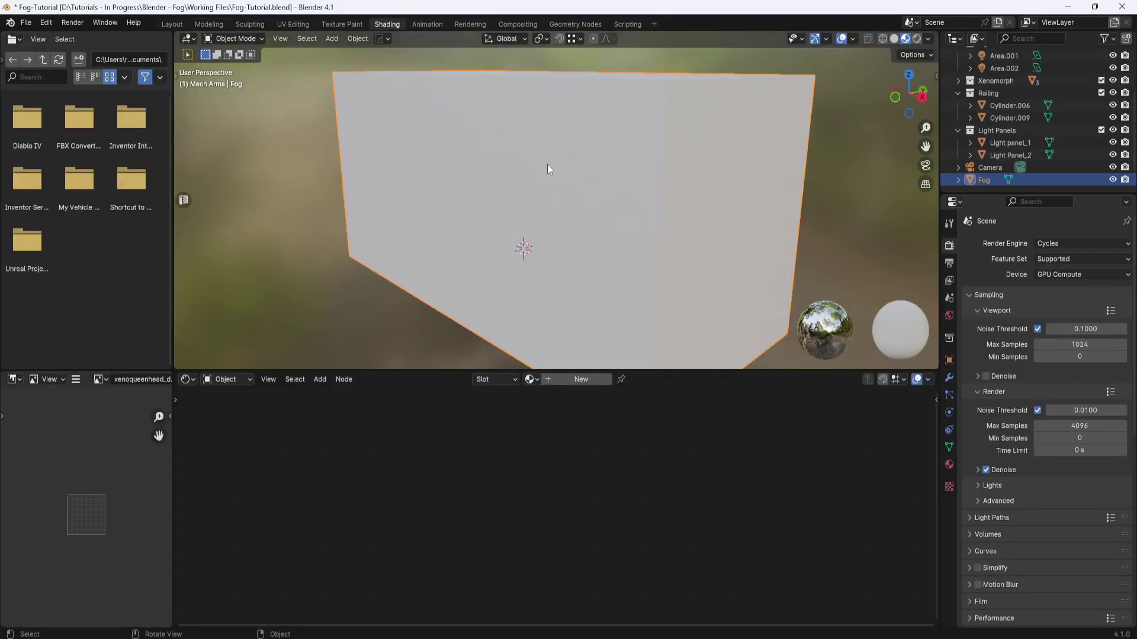
{"action": "mouse_move", "coordinate": [713, 222]}
{"action": "middle_mouse_down"}
{"action": "mouse_move", "coordinate": [692, 277]}
{"action": "mouse_move", "coordinate": [683, 258]}
{"action": "mouse_move", "coordinate": [604, 370]}
{"action": "middle_mouse_up"}
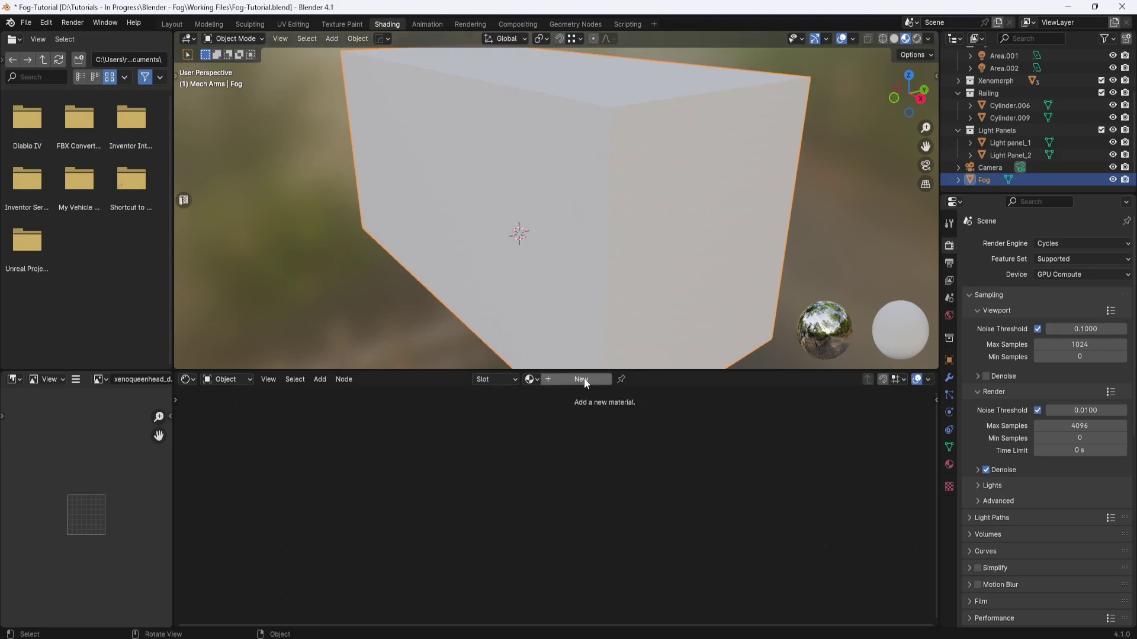
{"action": "left_click", "coordinate": [584, 379]}
{"action": "middle_click_drag", "start_coordinate": [634, 417], "coordinate": [606, 413], "text": "shift"}
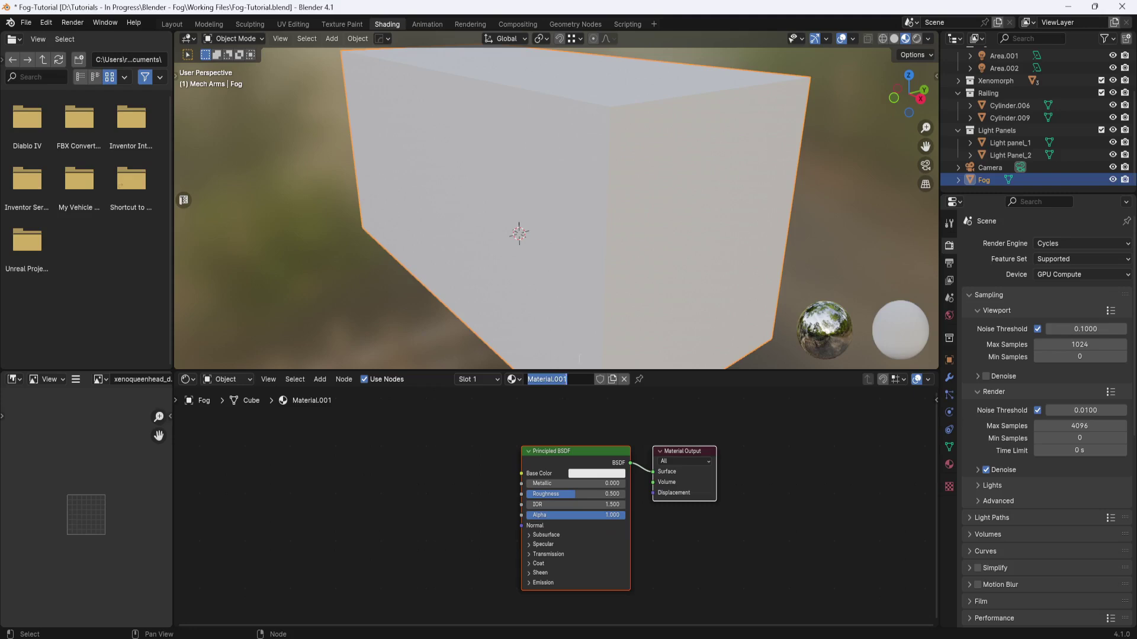
{"action": "type", "text": "Fog"}
{"action": "key", "text": "Return"}
Replace the Principled BSDF node with a Principled Volume node left of the Material Output.
{"action": "middle_click_drag", "start_coordinate": [609, 431], "coordinate": [599, 421]}
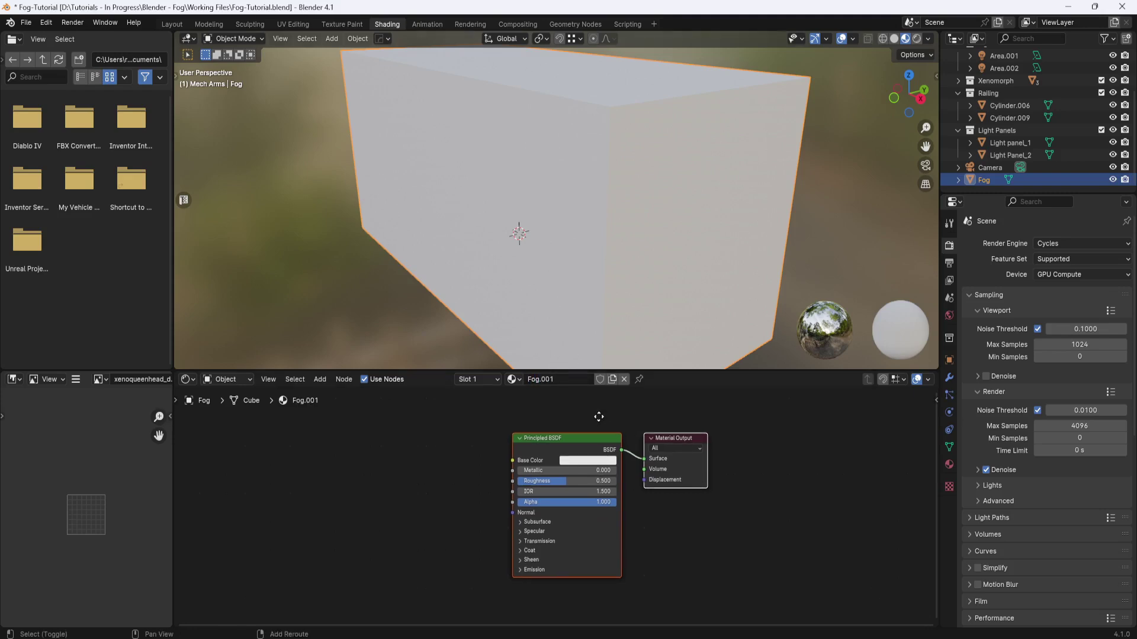
{"action": "left_click", "coordinate": [560, 441]}
{"action": "key", "text": "x"}
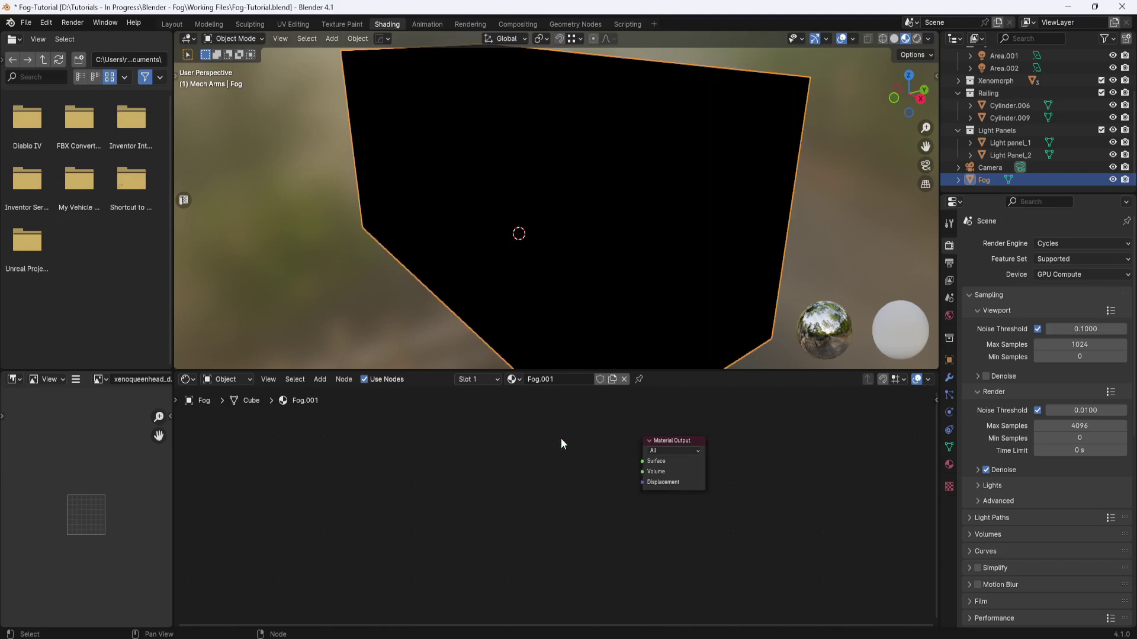
{"action": "key", "text": "a"}
{"action": "key", "text": "g"}
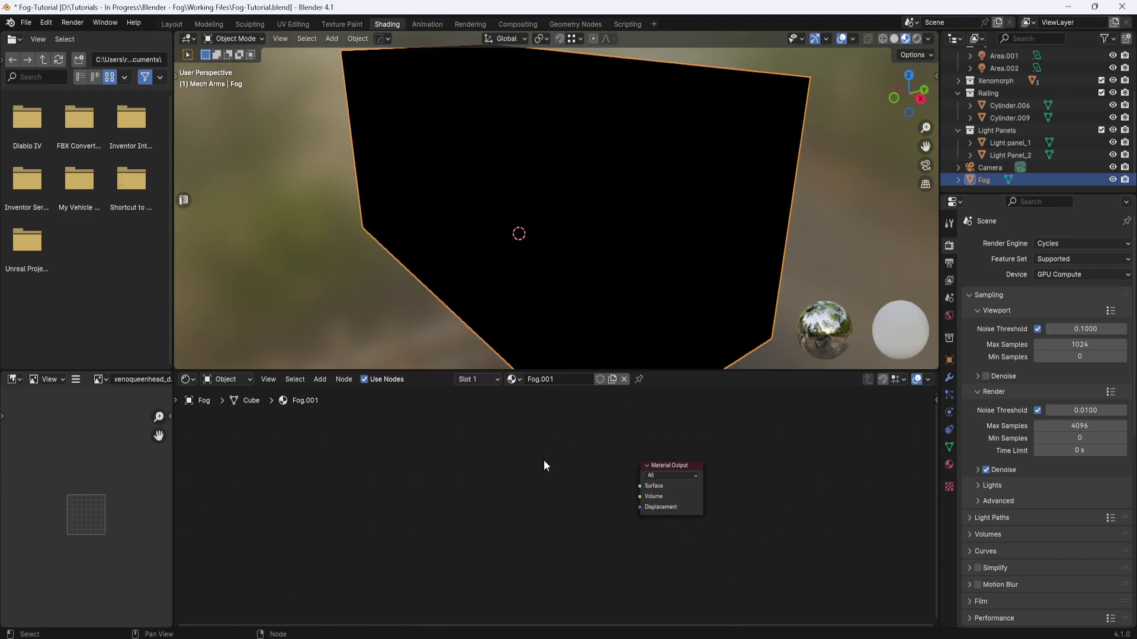
{"action": "key", "text": "shift+a"}
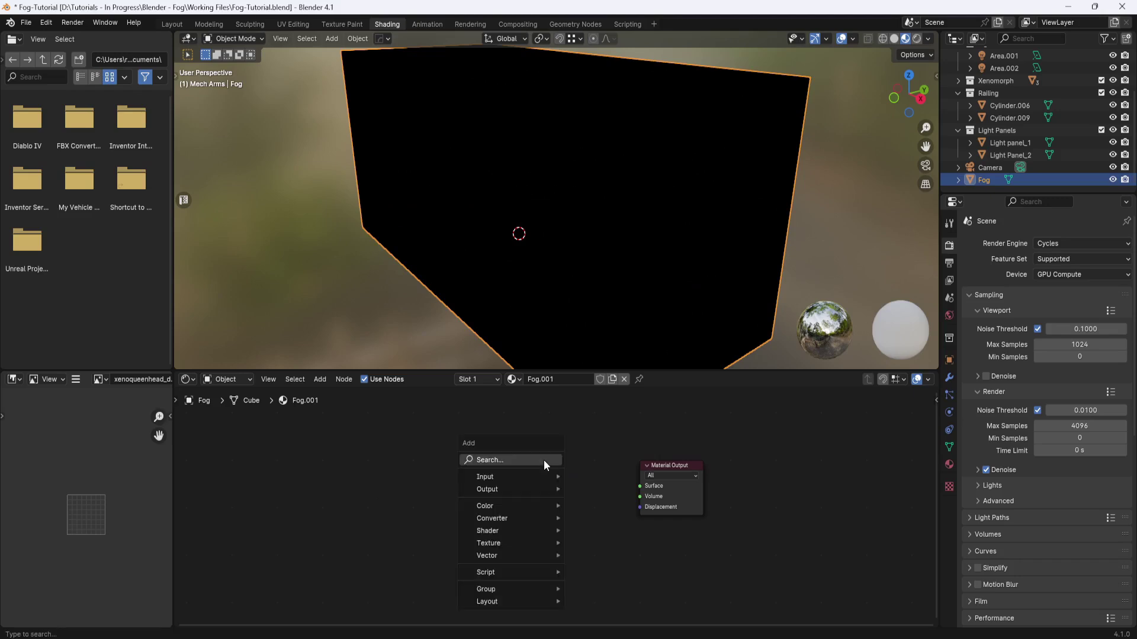
{"action": "left_click", "coordinate": [543, 460]}
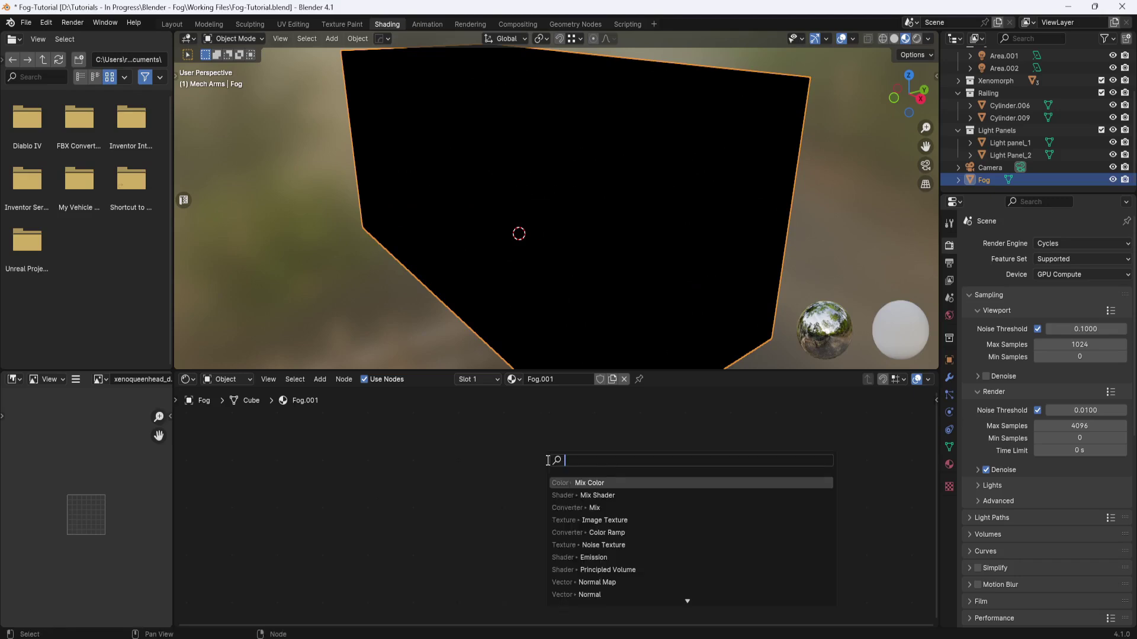
{"action": "left_click", "coordinate": [612, 569]}
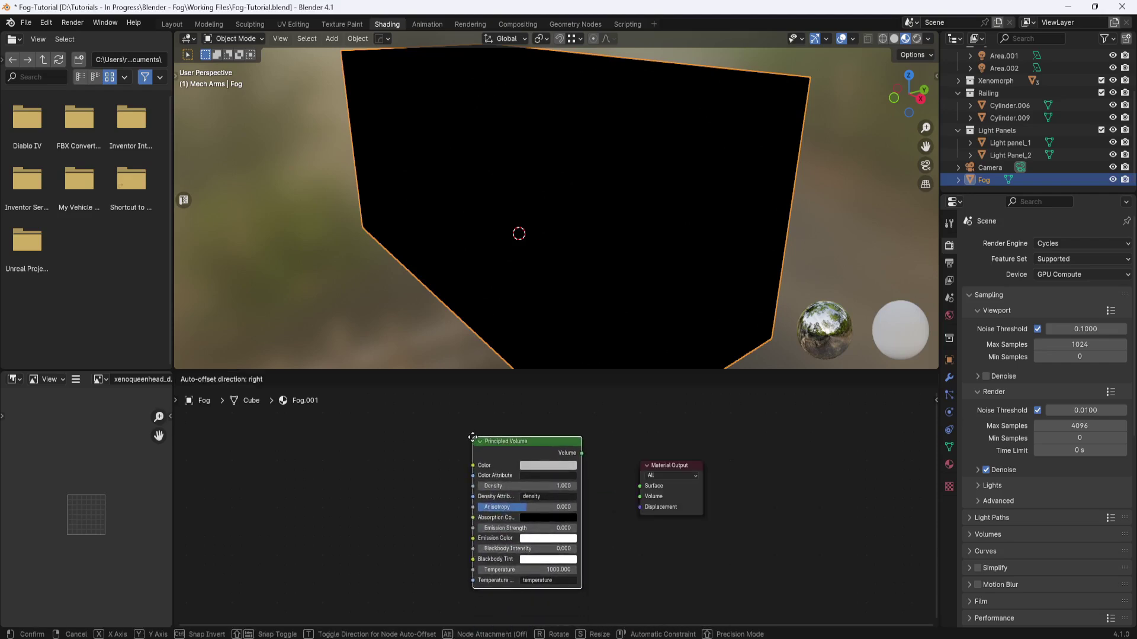
{"action": "left_click_drag", "start_coordinate": [471, 437], "coordinate": [469, 435]}
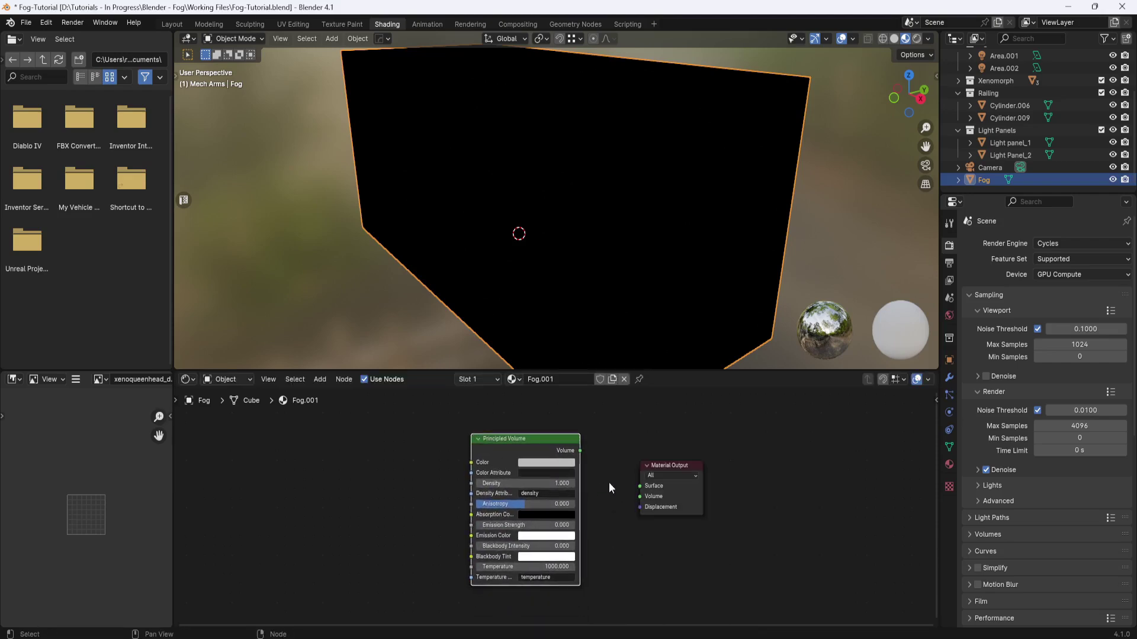
{"action": "left_click_drag", "start_coordinate": [579, 449], "coordinate": [611, 456]}
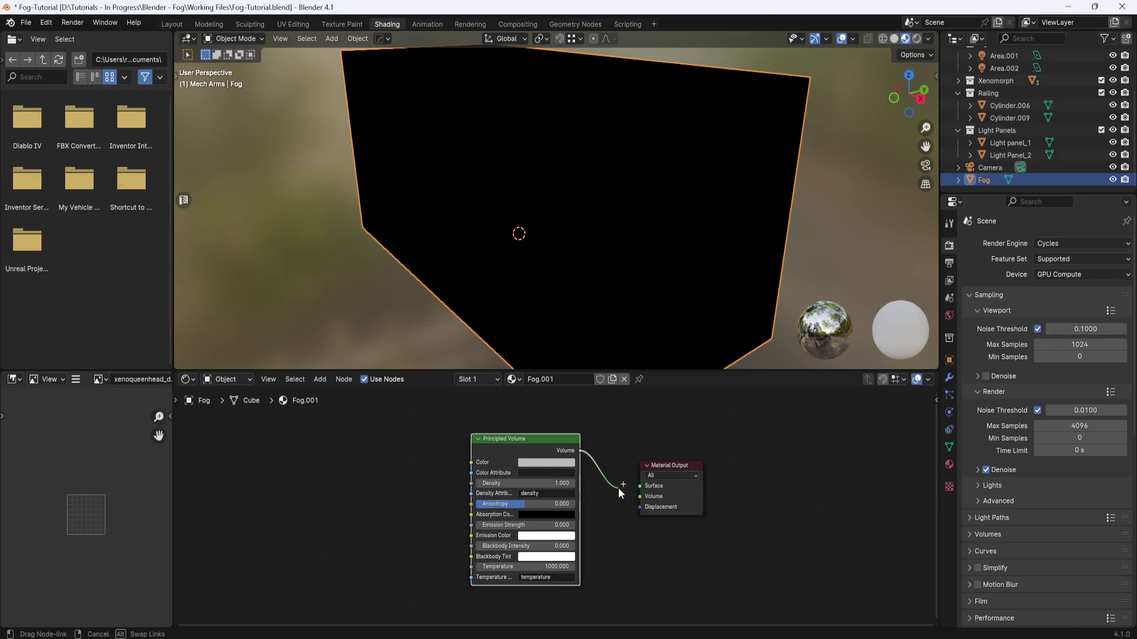
Link Principled Volume to the Material Output's Volume socket and view the fog in Rendered shading.
{"action": "left_click_drag", "start_coordinate": [626, 503], "coordinate": [638, 495]}
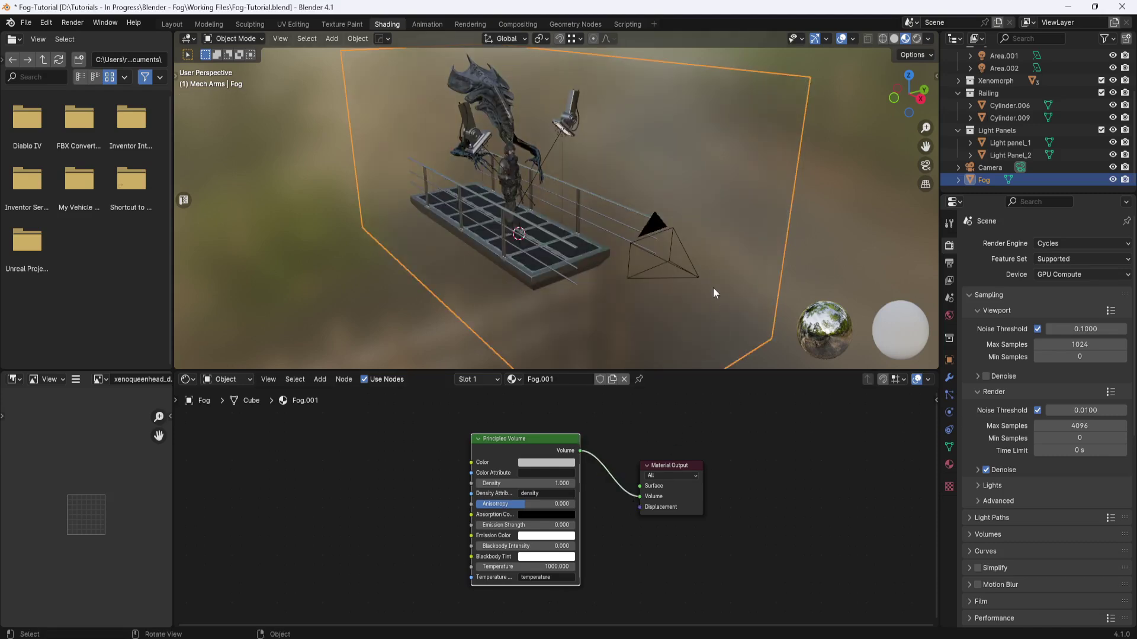
{"action": "middle_click_drag", "start_coordinate": [716, 282], "coordinate": [717, 250]}
{"action": "middle_click_drag", "start_coordinate": [534, 186], "coordinate": [771, 222]}
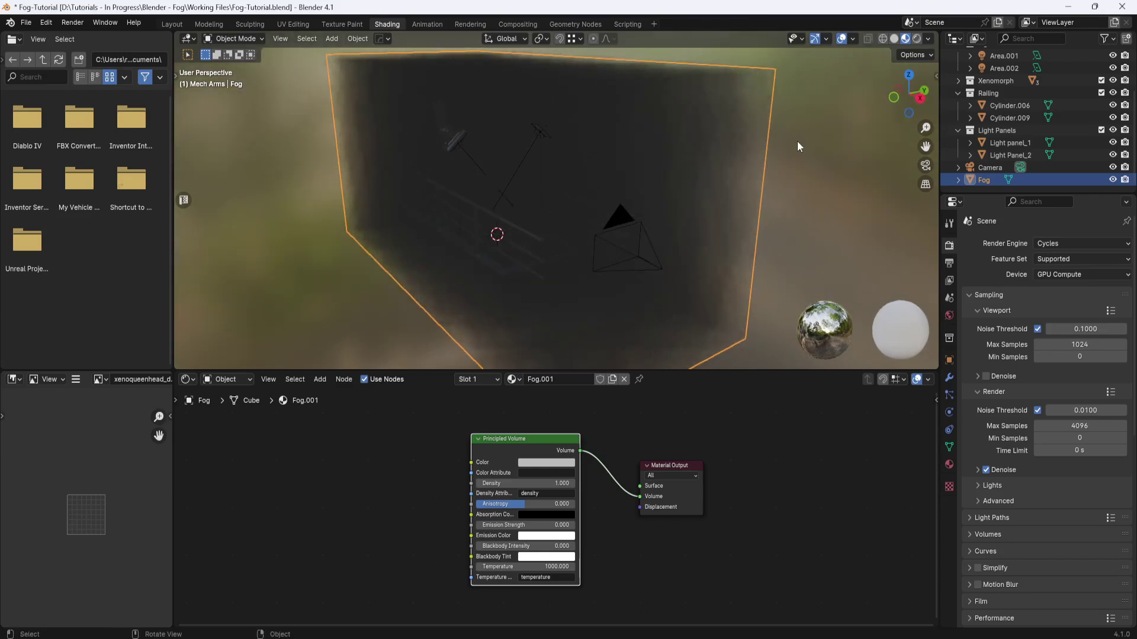
{"action": "left_click", "coordinate": [917, 39]}
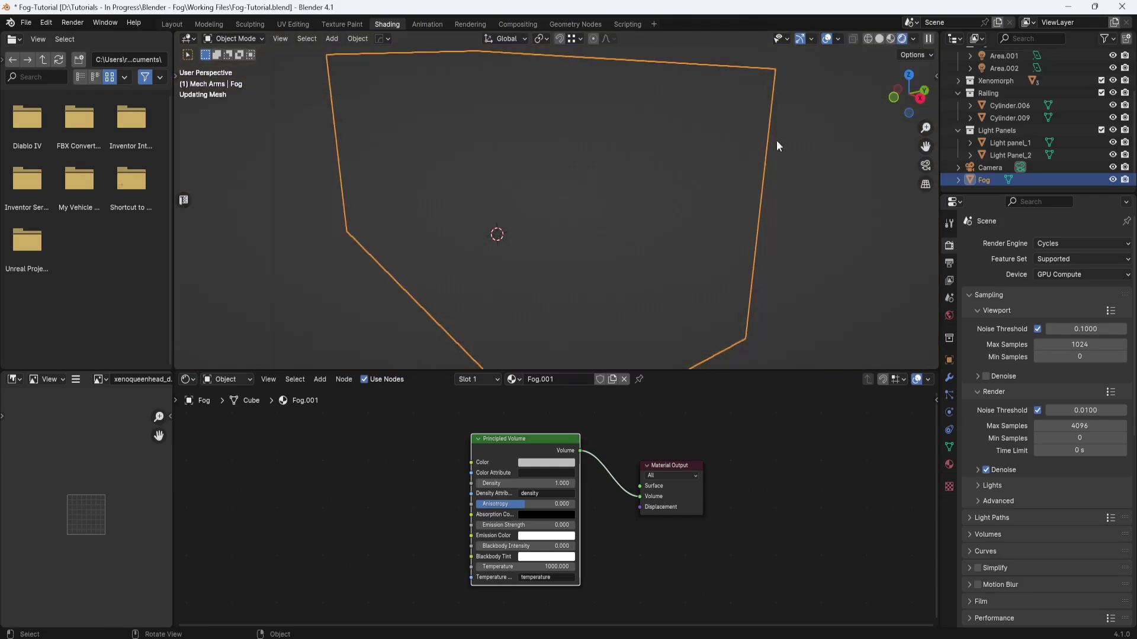
{"action": "mouse_move", "coordinate": [765, 144]}
{"action": "middle_mouse_down"}
{"action": "mouse_move", "coordinate": [634, 183]}
{"action": "mouse_move", "coordinate": [561, 170]}
{"action": "mouse_move", "coordinate": [553, 152]}
{"action": "mouse_move", "coordinate": [667, 177]}
{"action": "mouse_move", "coordinate": [530, 172]}
{"action": "mouse_move", "coordinate": [582, 173]}
{"action": "mouse_move", "coordinate": [584, 159]}
{"action": "mouse_move", "coordinate": [614, 185]}
{"action": "mouse_move", "coordinate": [577, 189]}
{"action": "mouse_move", "coordinate": [596, 183]}
{"action": "middle_mouse_up"}
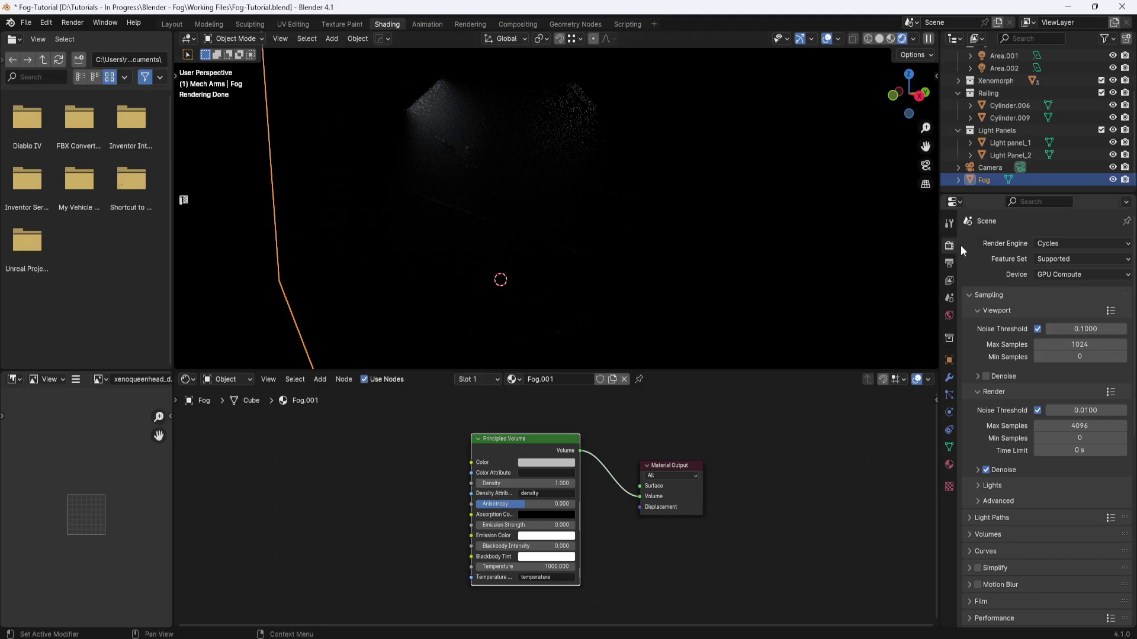
Switch the render engine to EEVEE and zoom toward the fog beams under the light panels.
{"action": "left_click", "coordinate": [1130, 245]}
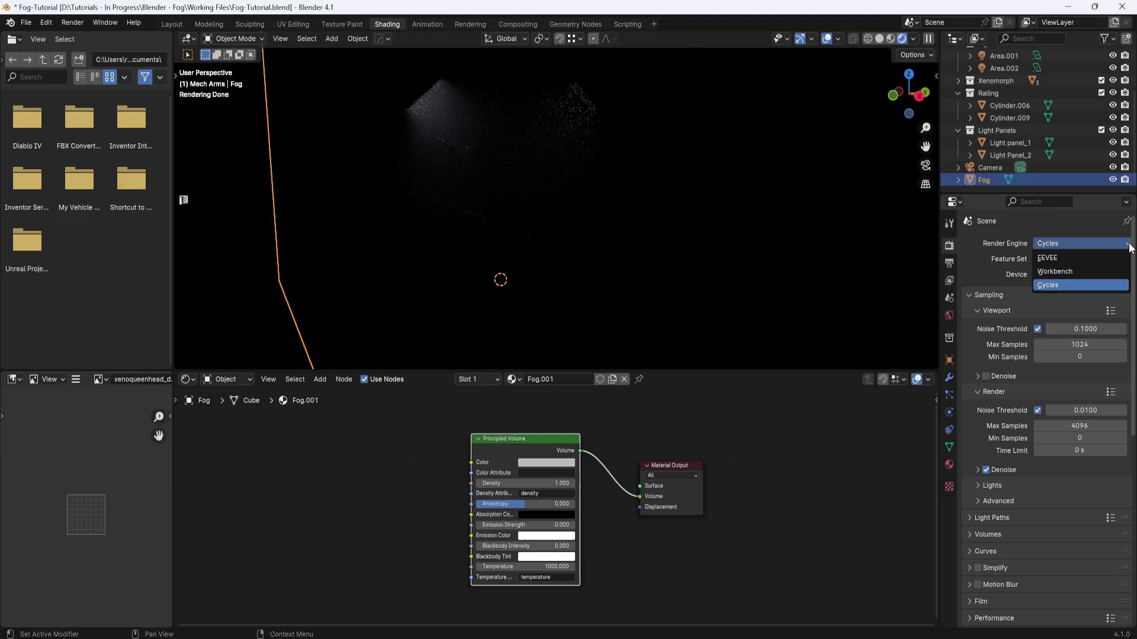
{"action": "left_click", "coordinate": [1075, 257]}
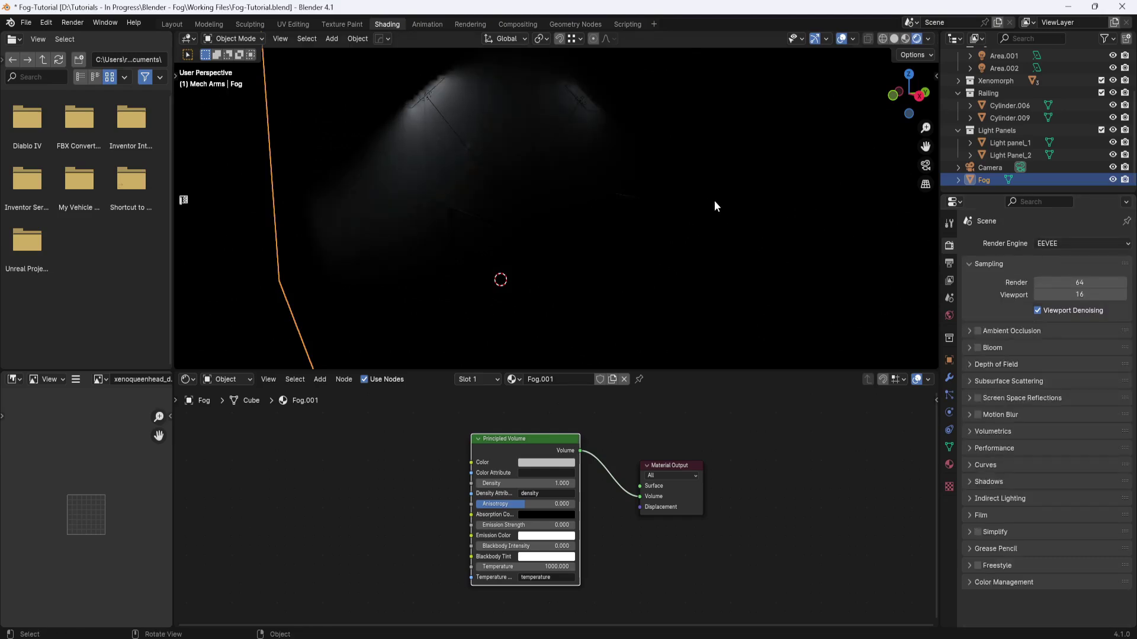
{"action": "middle_click_drag", "start_coordinate": [623, 192], "coordinate": [580, 188]}
{"action": "scroll", "coordinate": [558, 178], "scroll_direction": "up", "scroll_amount": 3}
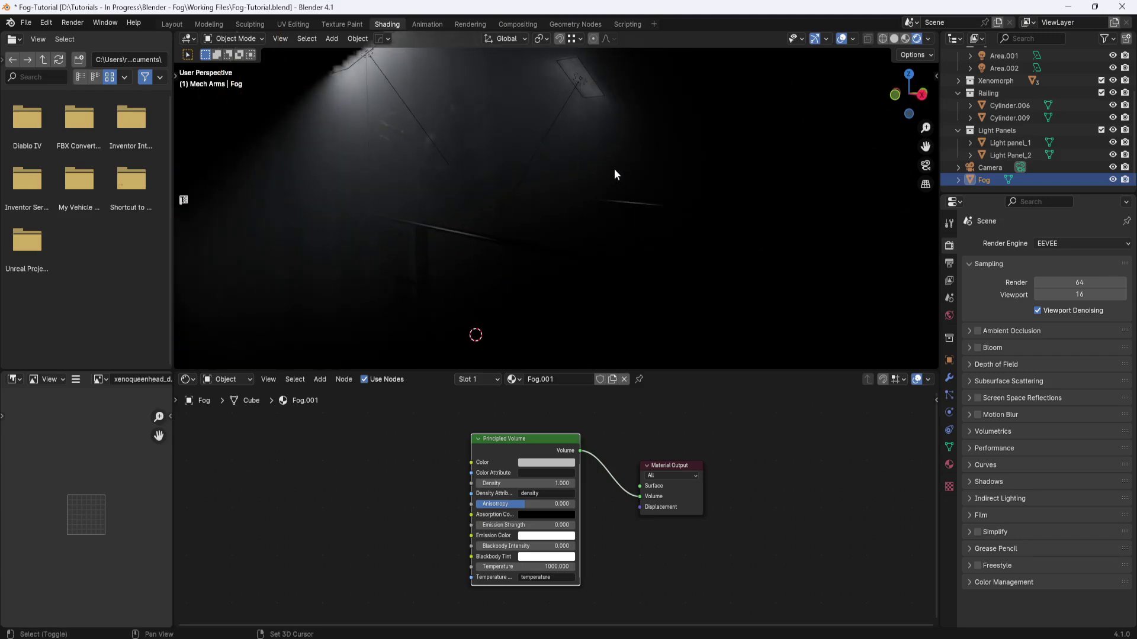
{"action": "scroll", "coordinate": [616, 177], "scroll_direction": "up", "scroll_amount": 1}
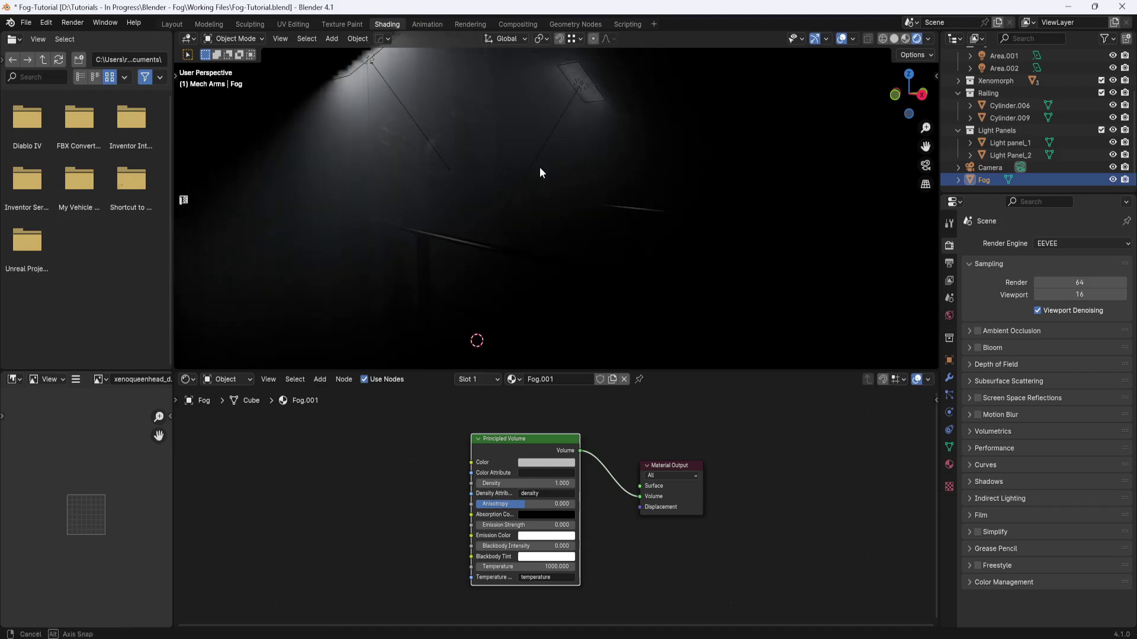
{"action": "scroll", "coordinate": [539, 168], "scroll_direction": "up", "scroll_amount": 1}
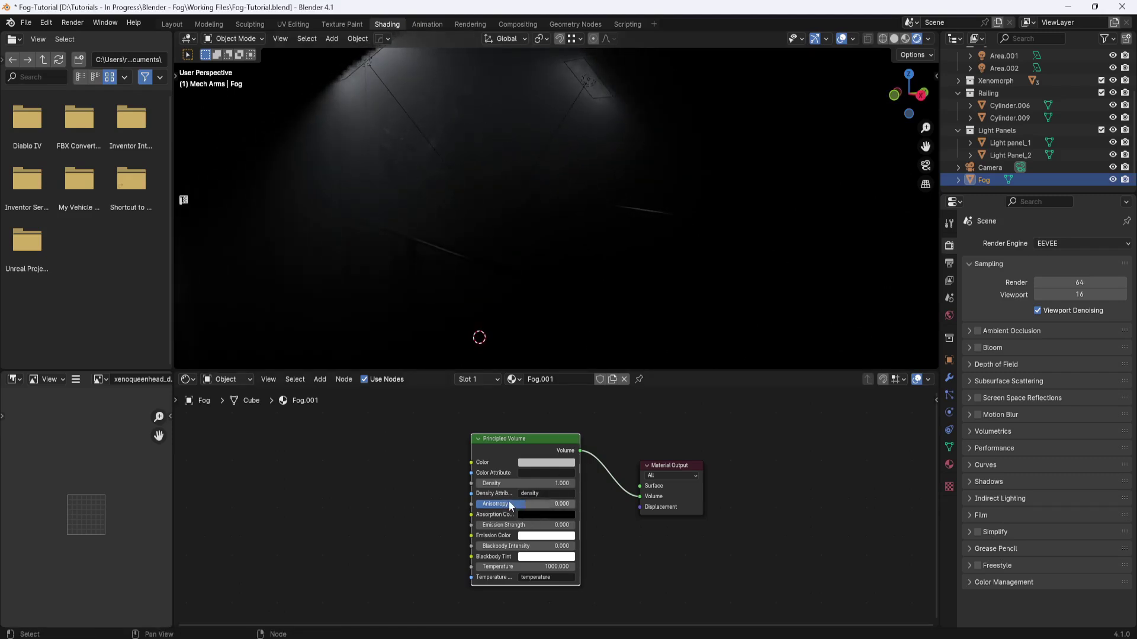
Lower the Principled Volume Density to 0.5, then to 0.25.
{"action": "left_click", "coordinate": [555, 484]}
{"action": "type", "text": "0.5"}
{"action": "key", "text": "Return"}
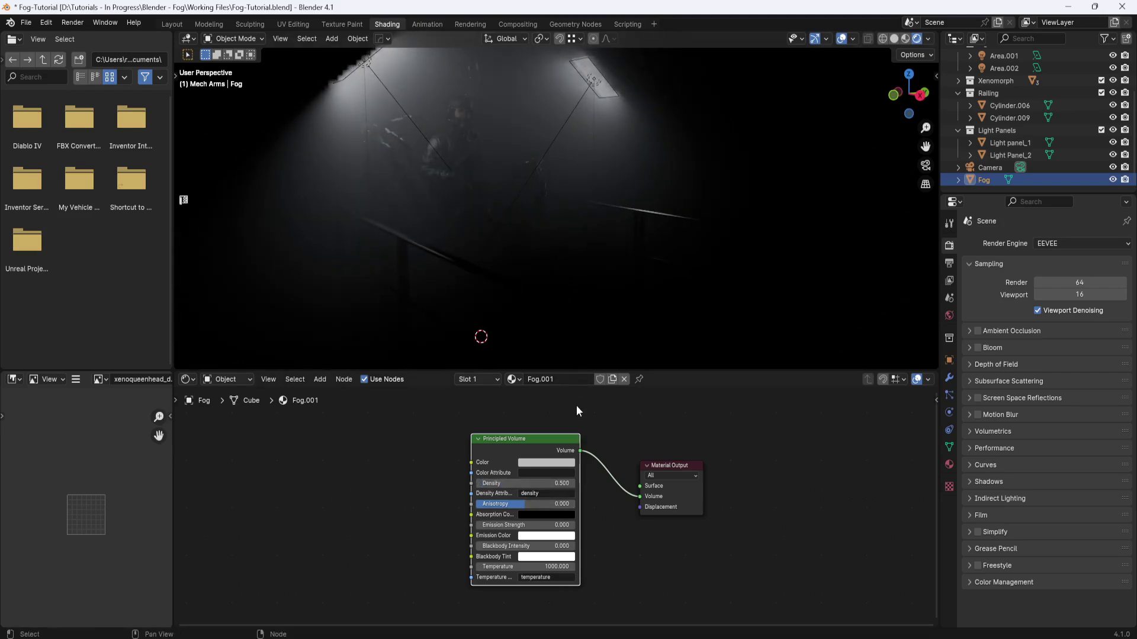
{"action": "left_click", "coordinate": [563, 484]}
{"action": "type", "text": "0.25"}
{"action": "key", "text": "Return"}
{"action": "middle_click_drag", "start_coordinate": [556, 201], "coordinate": [559, 219]}
Brighten the fog colour to a value of 0.686.
{"action": "left_click", "coordinate": [555, 465]}
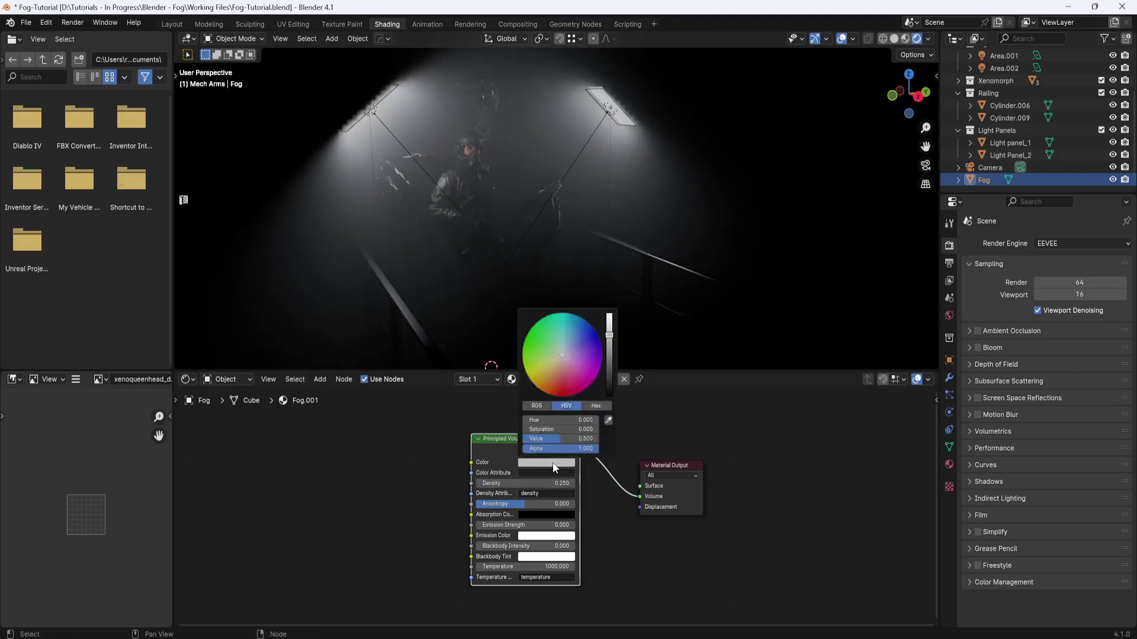
{"action": "left_click_drag", "start_coordinate": [611, 343], "coordinate": [610, 325]}
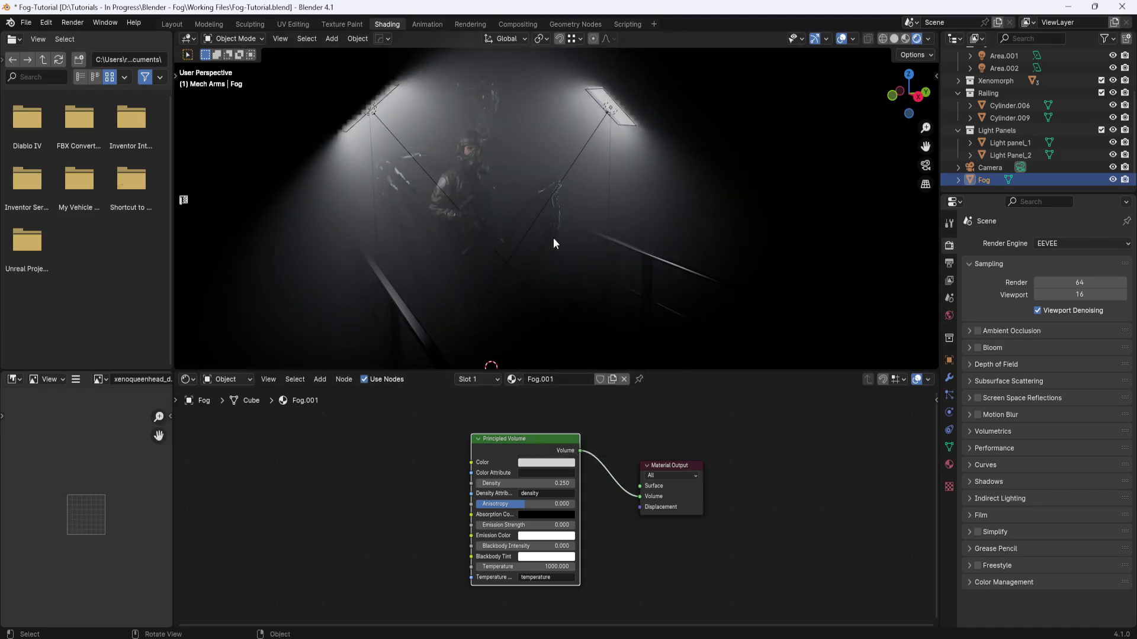
{"action": "middle_click_drag", "start_coordinate": [569, 226], "coordinate": [537, 205]}
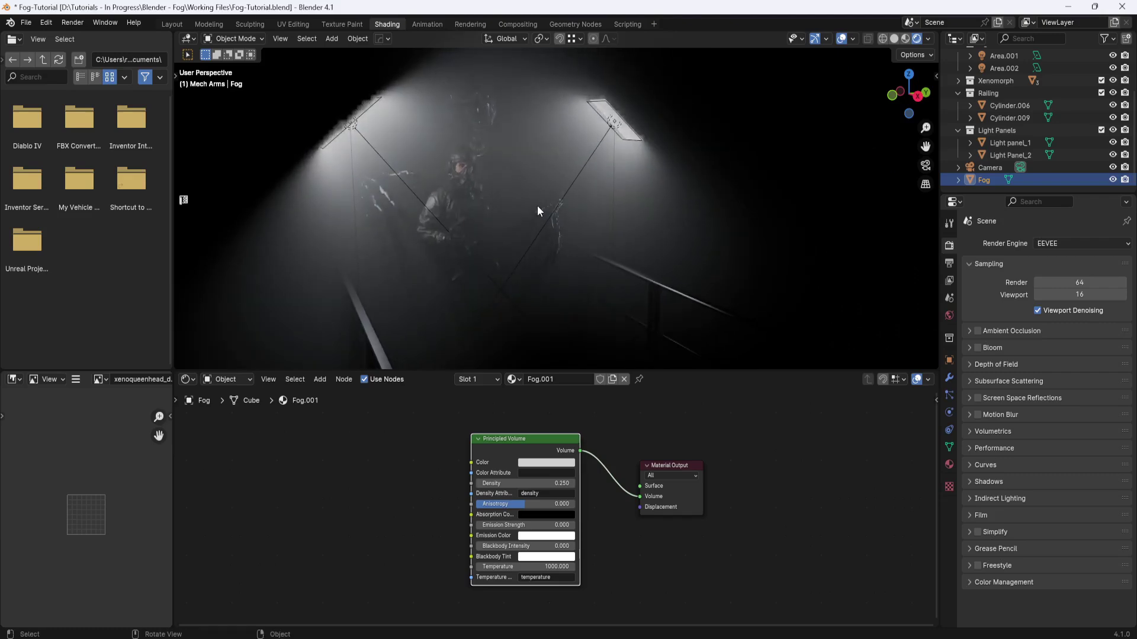
{"action": "middle_click_drag", "start_coordinate": [400, 446], "coordinate": [424, 472]}
Add a Noise Texture node and a Color Ramp node to the left of the volume.
{"action": "key", "text": "shift+a"}
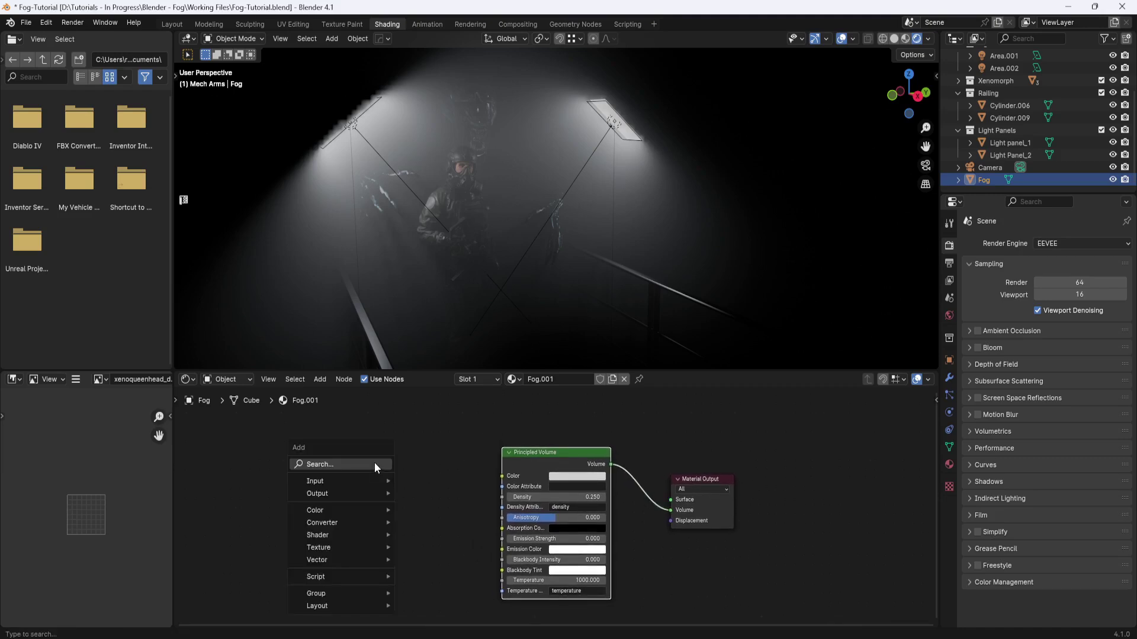
{"action": "left_click", "coordinate": [373, 463]}
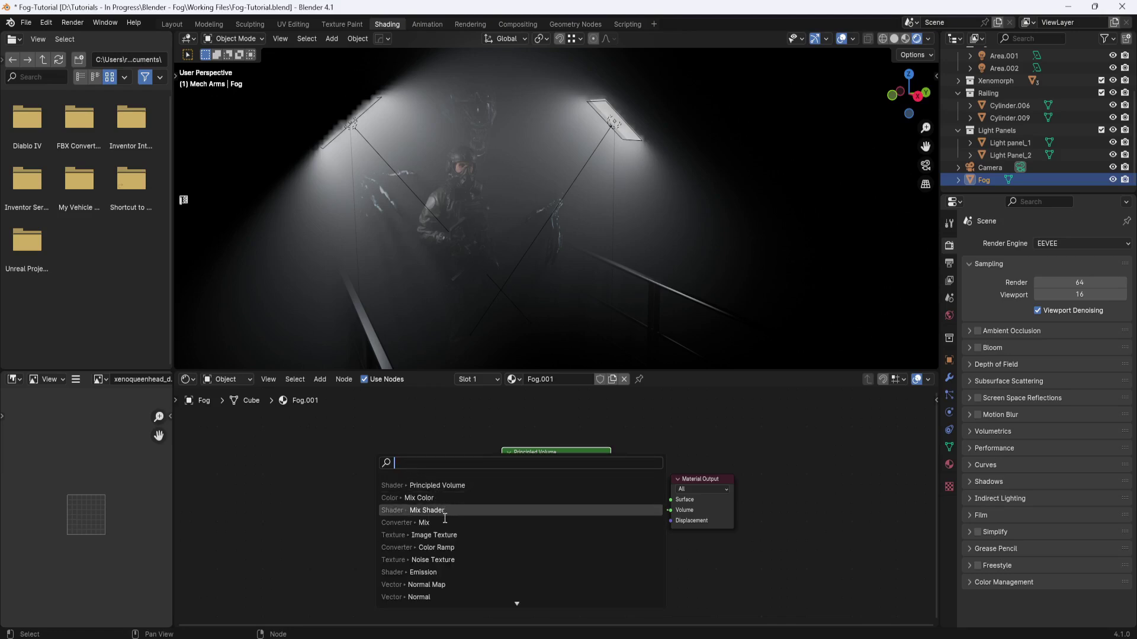
{"action": "left_click", "coordinate": [439, 559]}
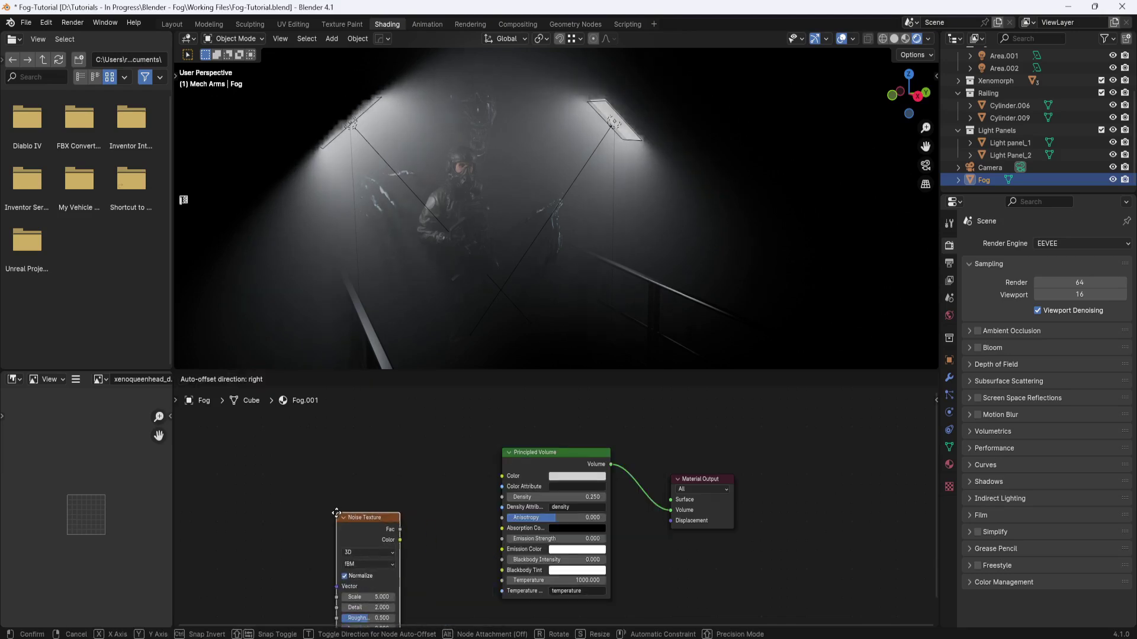
{"action": "left_click", "coordinate": [249, 442]}
{"action": "key", "text": "shift+a"}
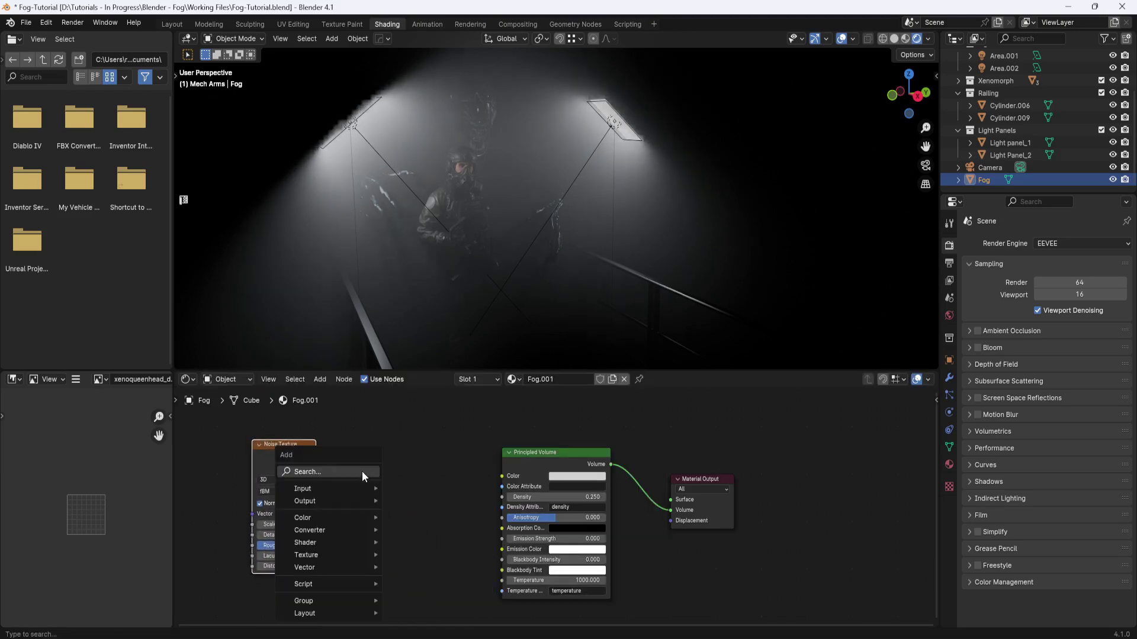
{"action": "left_click", "coordinate": [361, 473]}
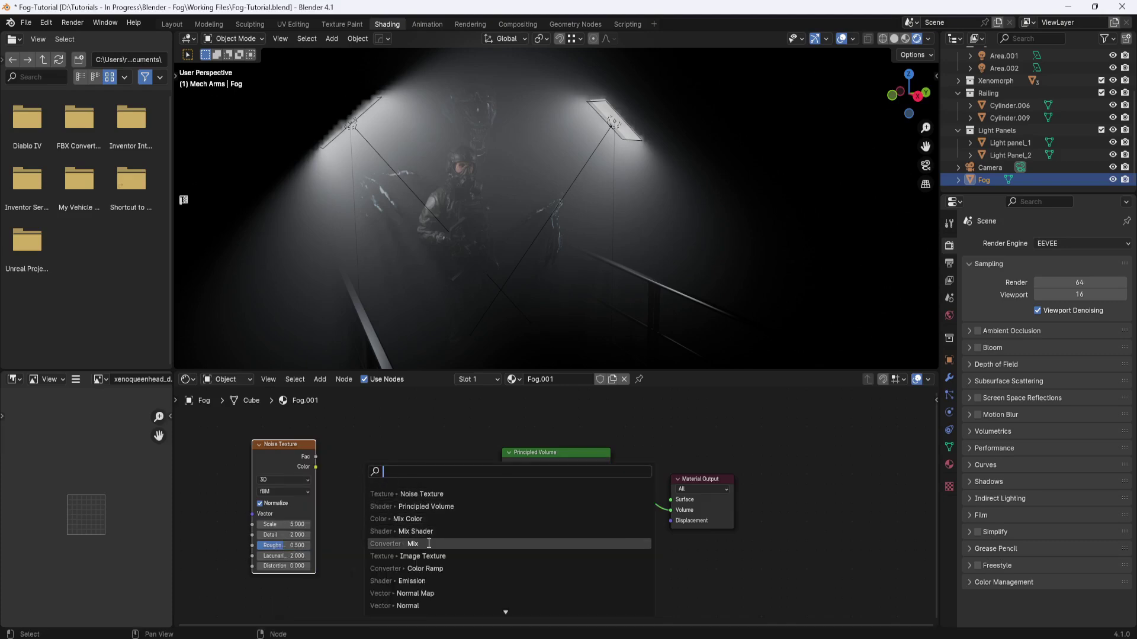
{"action": "left_click", "coordinate": [414, 568]}
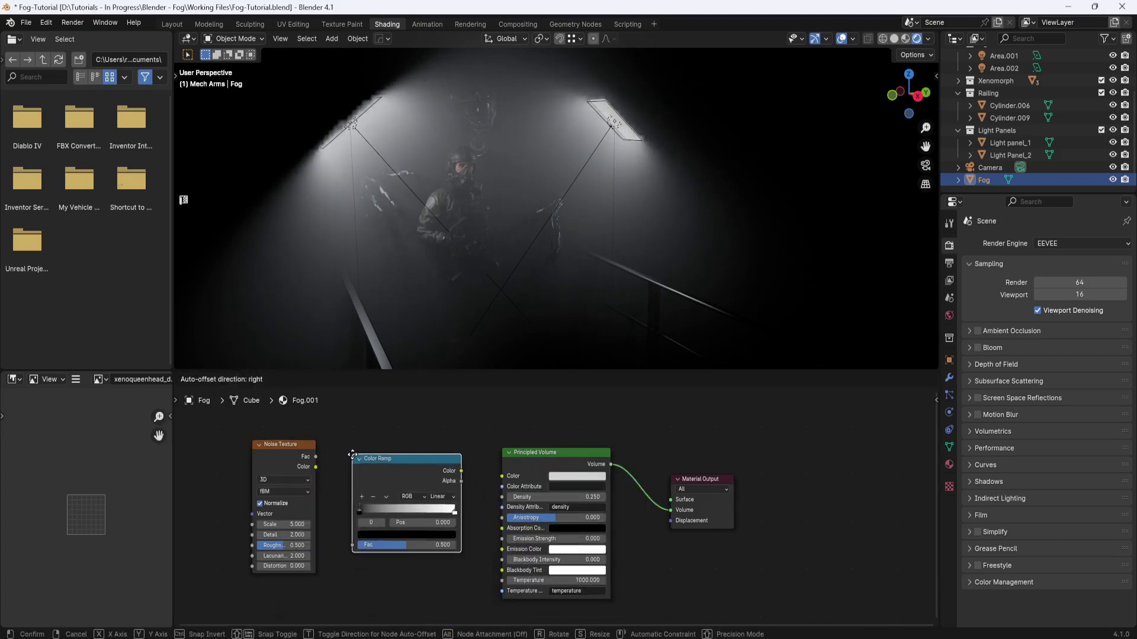
{"action": "left_click", "coordinate": [355, 465]}
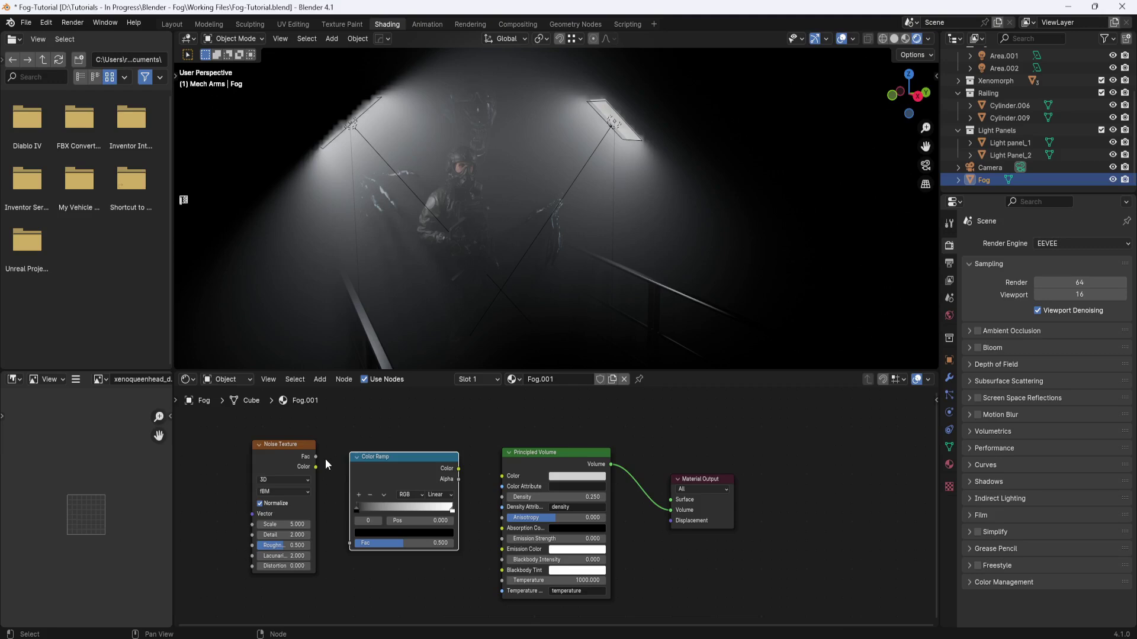
Link Noise Fac to Color Ramp Fac and Color Ramp Color to the volume Density.
{"action": "left_click_drag", "start_coordinate": [316, 456], "coordinate": [349, 543]}
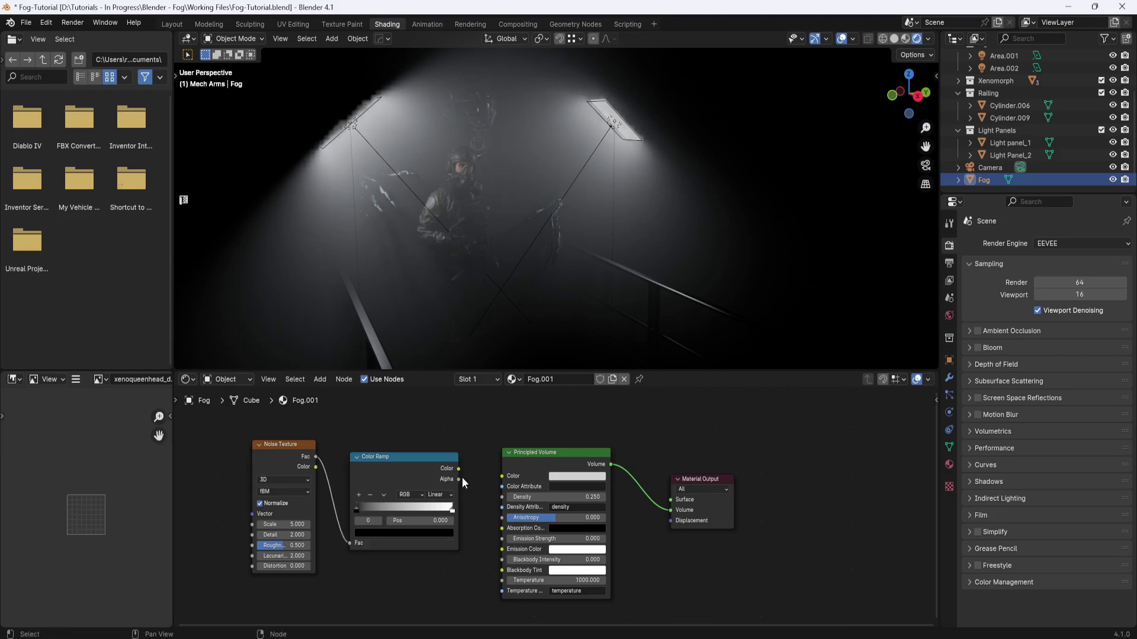
{"action": "left_click_drag", "start_coordinate": [458, 468], "coordinate": [497, 496]}
{"action": "middle_click_drag", "start_coordinate": [524, 246], "coordinate": [533, 269]}
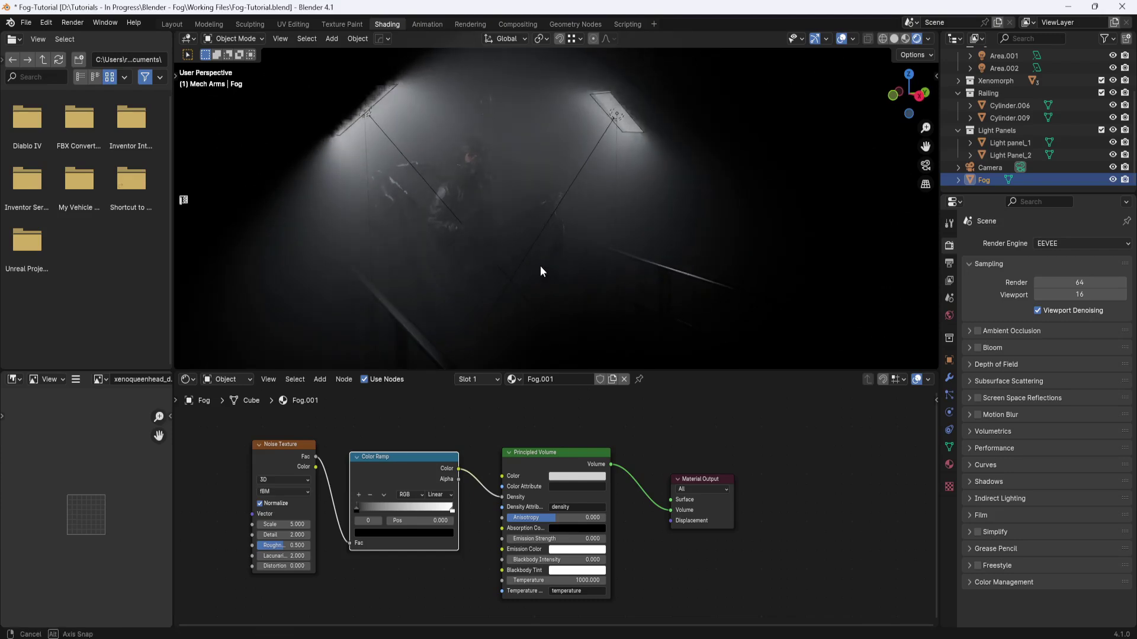
Set the Noise Texture Detail to 15.
{"action": "left_click_drag", "start_coordinate": [281, 446], "coordinate": [276, 452]}
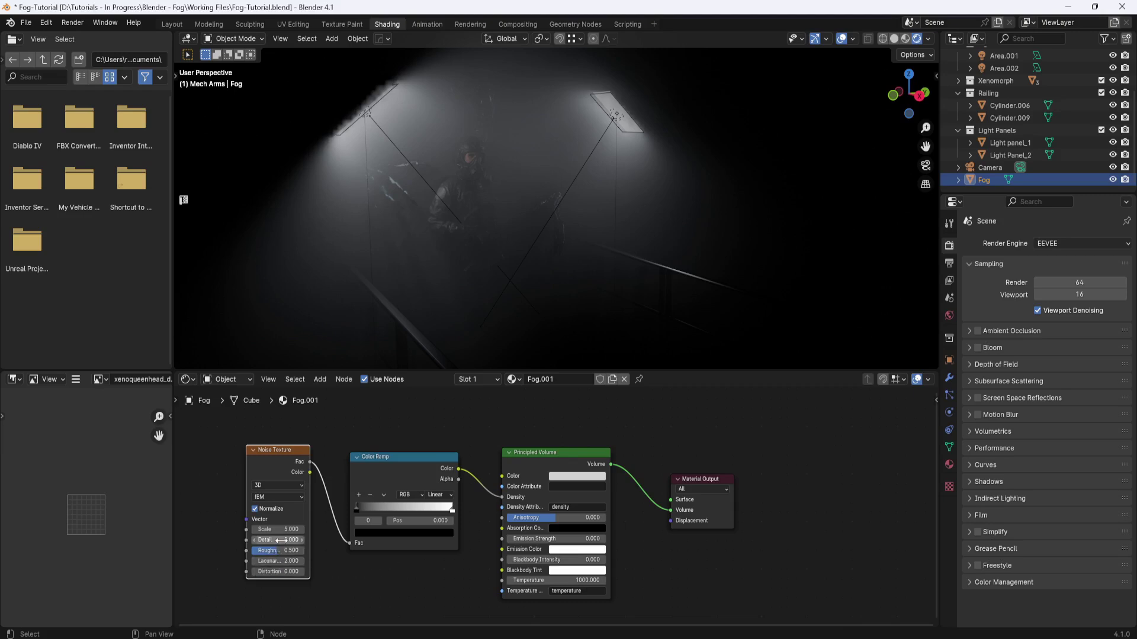
{"action": "left_click", "coordinate": [283, 540]}
{"action": "type", "text": "15"}
{"action": "key", "text": "Return"}
Darken the Color Ramp's white stop to 0.065 and slide the black stop right to 0.368.
{"action": "left_click", "coordinate": [452, 510]}
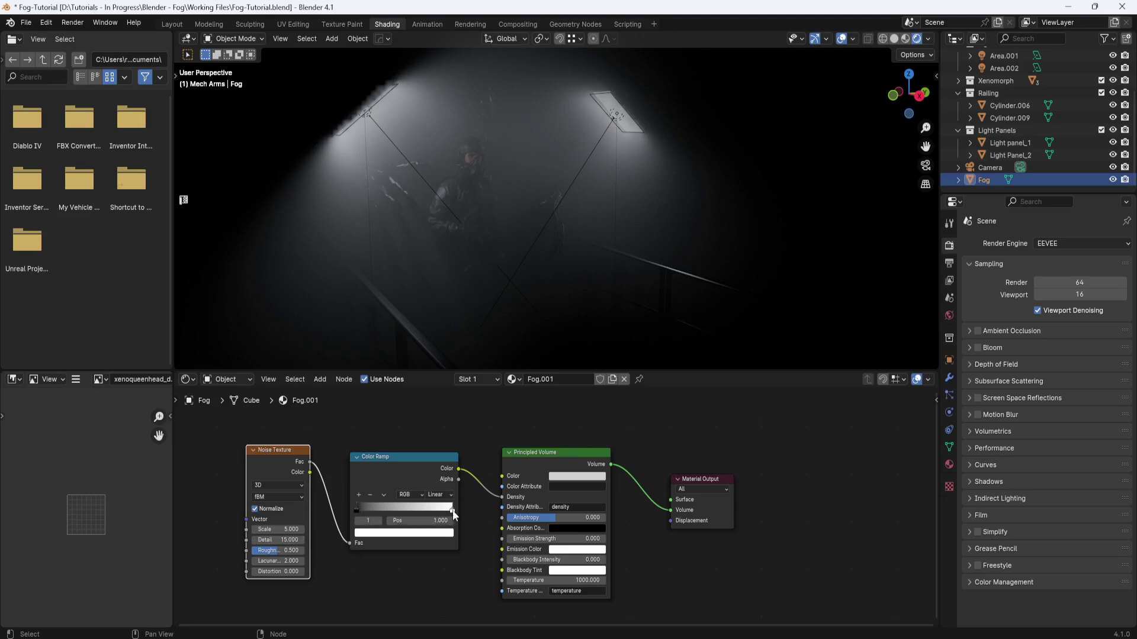
{"action": "left_click", "coordinate": [423, 535]}
{"action": "left_click_drag", "start_coordinate": [448, 414], "coordinate": [446, 466]}
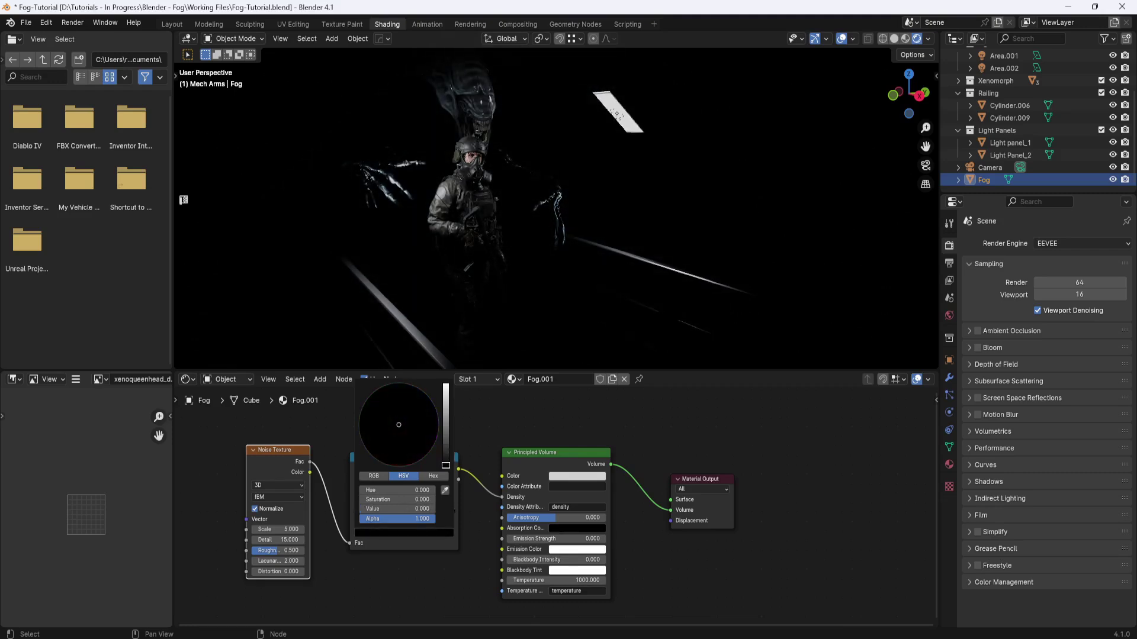
{"action": "left_click_drag", "start_coordinate": [446, 465], "coordinate": [445, 441]}
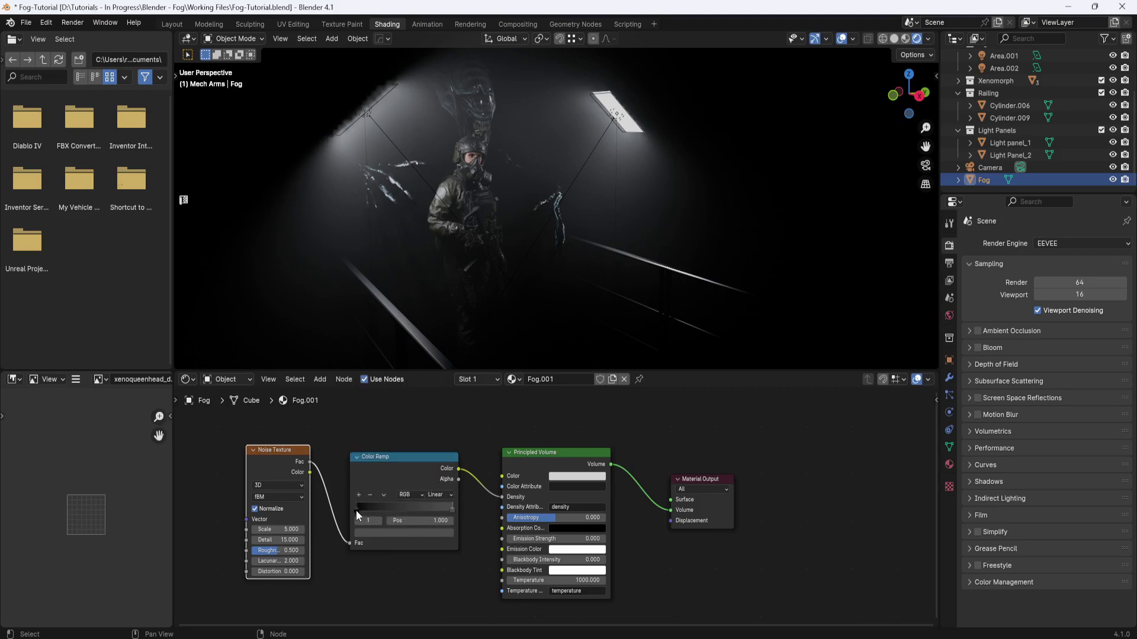
{"action": "left_click_drag", "start_coordinate": [356, 510], "coordinate": [379, 506]}
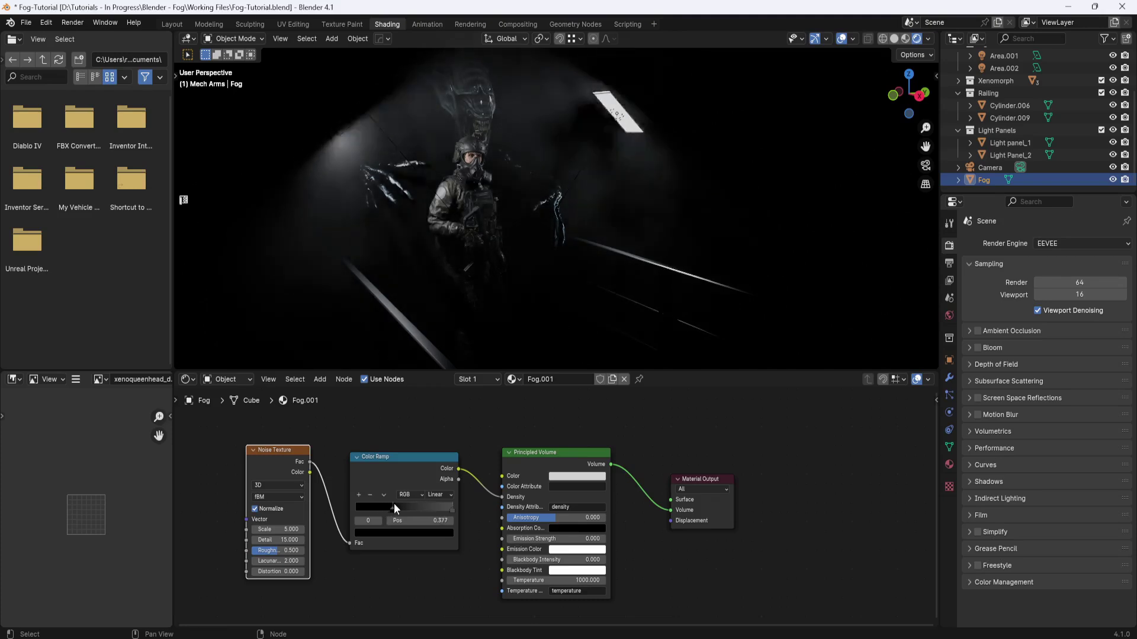
{"action": "mouse_move", "coordinate": [398, 508]}
{"action": "left_mouse_down"}
{"action": "mouse_move", "coordinate": [411, 503]}
{"action": "mouse_move", "coordinate": [382, 501]}
{"action": "mouse_move", "coordinate": [402, 499]}
{"action": "mouse_move", "coordinate": [393, 496]}
{"action": "left_mouse_up"}
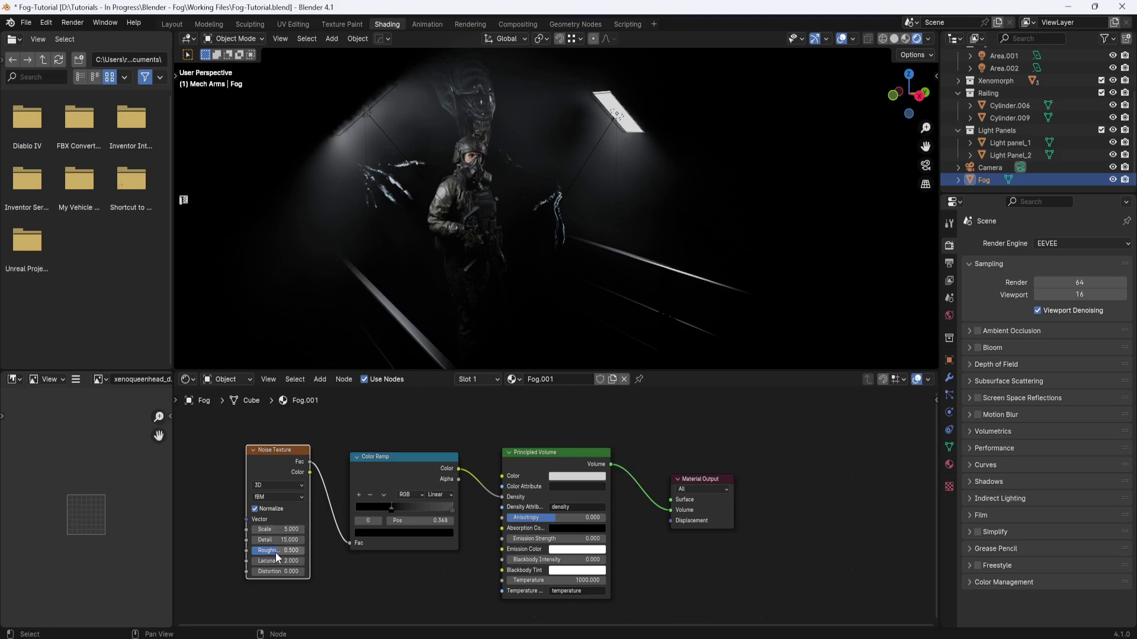
Set the Noise Texture Scale to 8 and Roughness to 0.683.
{"action": "left_click", "coordinate": [285, 530]}
{"action": "key", "text": "Return"}
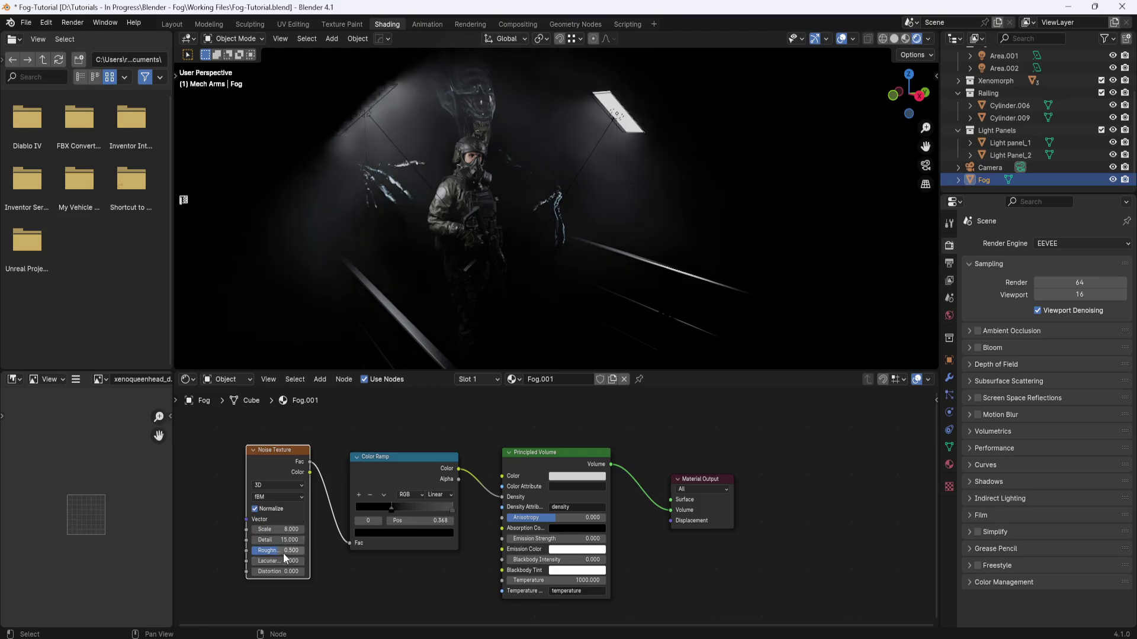
{"action": "left_click", "coordinate": [285, 550]}
{"action": "key", "text": "Return"}
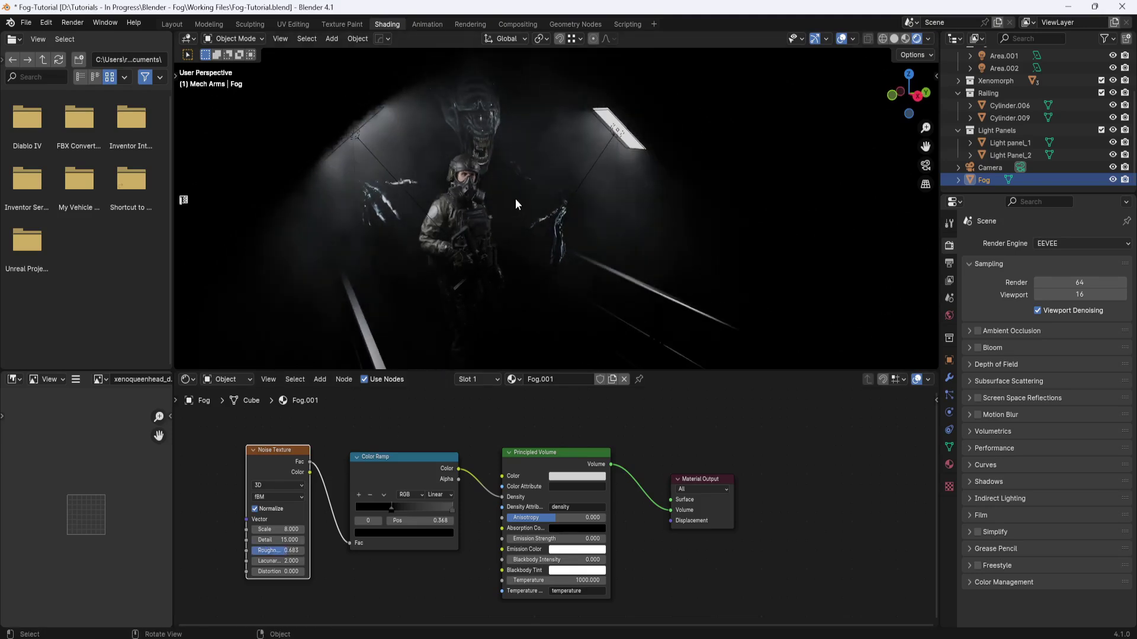
Move the Color Ramp black stop to 0.364 and check the softened fog in the viewport.
{"action": "scroll", "coordinate": [515, 202], "scroll_direction": "up", "scroll_amount": 3}
{"action": "scroll", "coordinate": [512, 213], "scroll_direction": "down", "scroll_amount": 4}
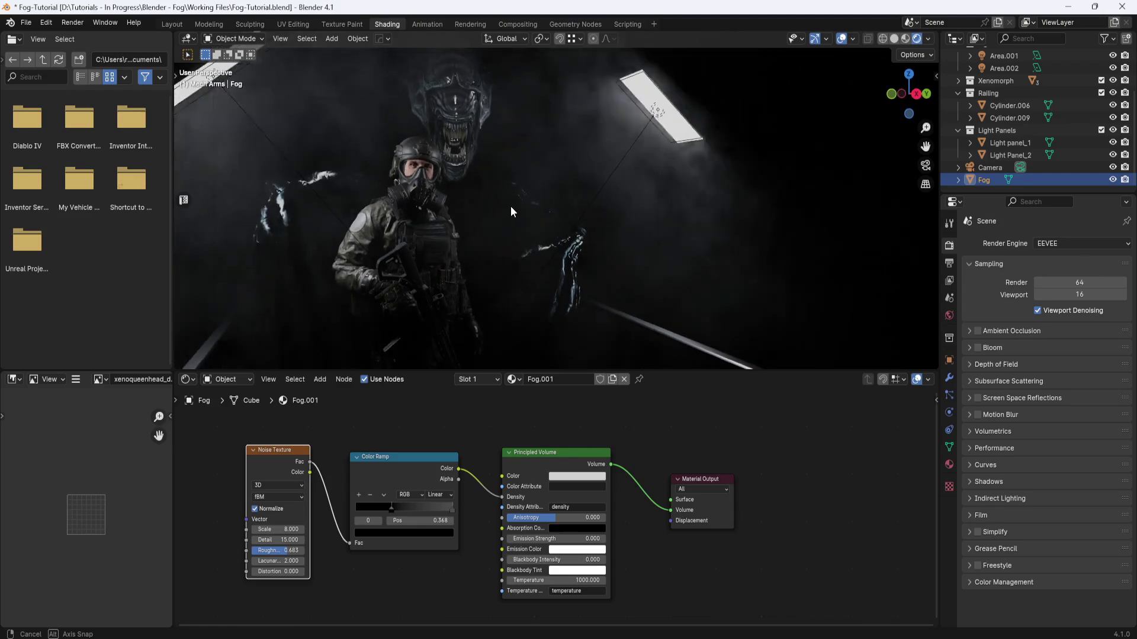
{"action": "mouse_move", "coordinate": [502, 221]}
{"action": "middle_mouse_down"}
{"action": "mouse_move", "coordinate": [504, 210]}
{"action": "mouse_move", "coordinate": [499, 222]}
{"action": "middle_mouse_up"}
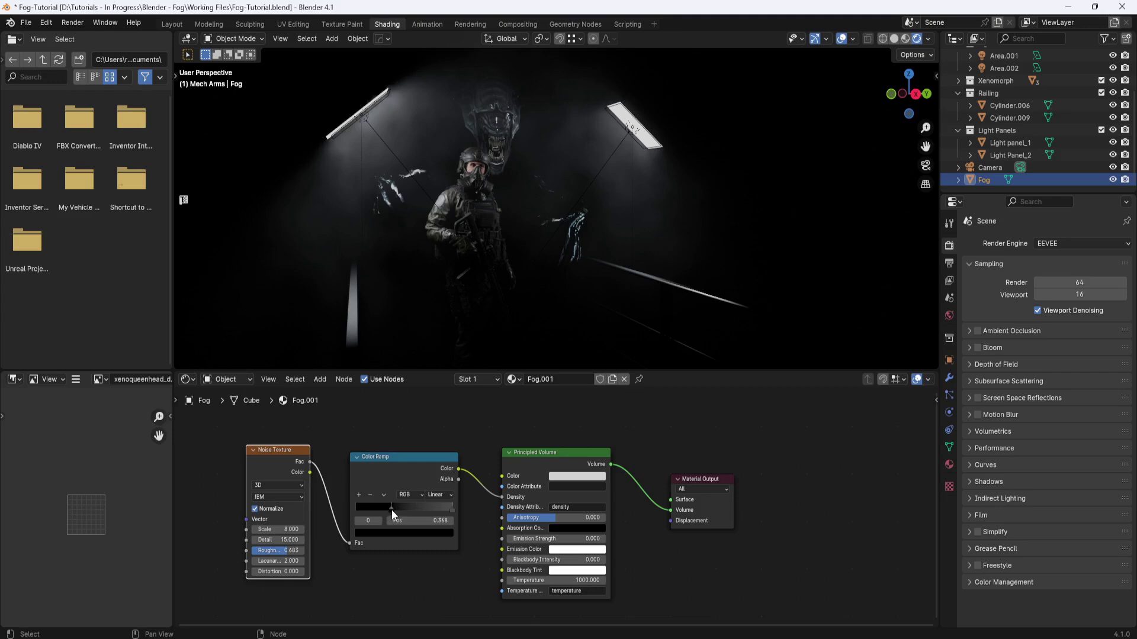
{"action": "left_click_drag", "start_coordinate": [392, 510], "coordinate": [391, 506]}
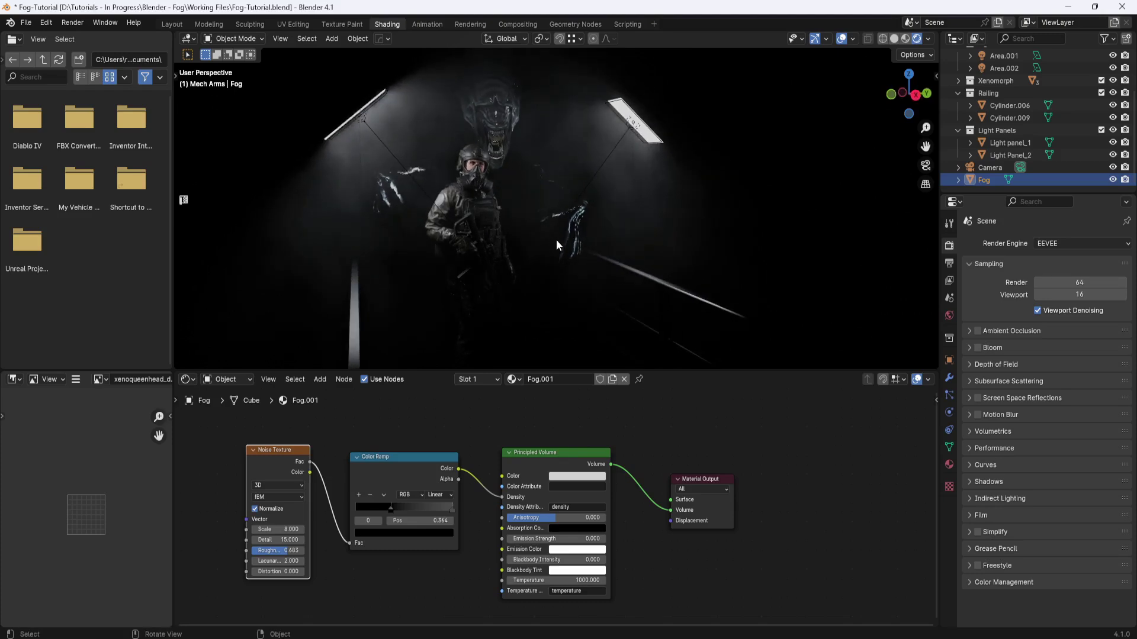
{"action": "middle_click_drag", "start_coordinate": [560, 235], "coordinate": [552, 248]}
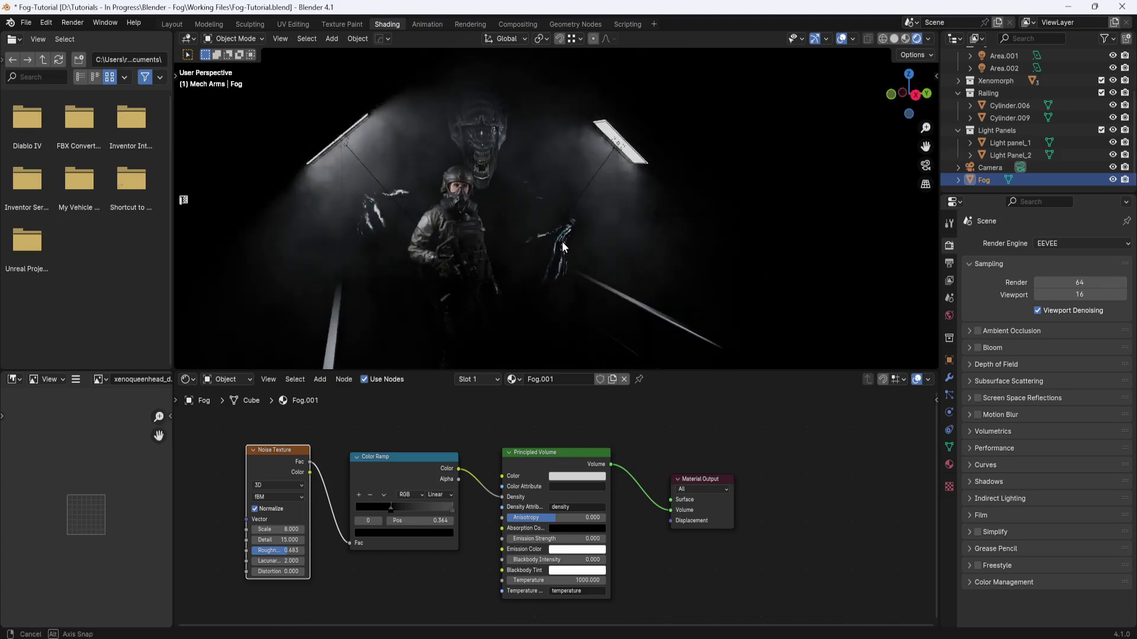
{"action": "middle_click_drag", "start_coordinate": [563, 242], "coordinate": [567, 243]}
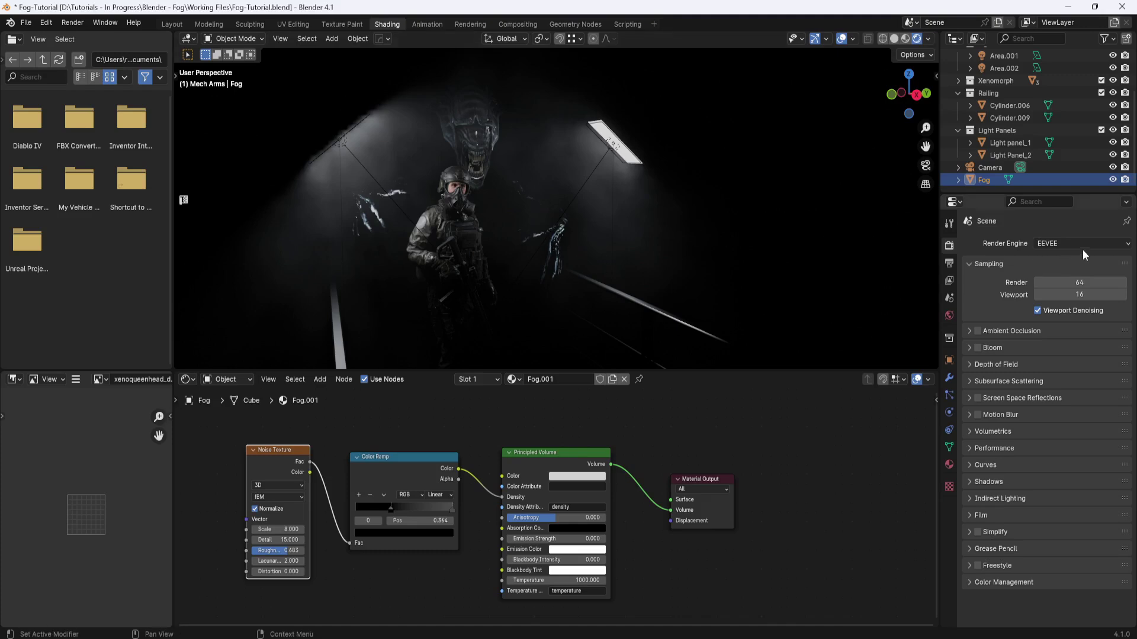
Switch the render engine to Cycles in Render Properties.
{"action": "left_click", "coordinate": [1124, 244]}
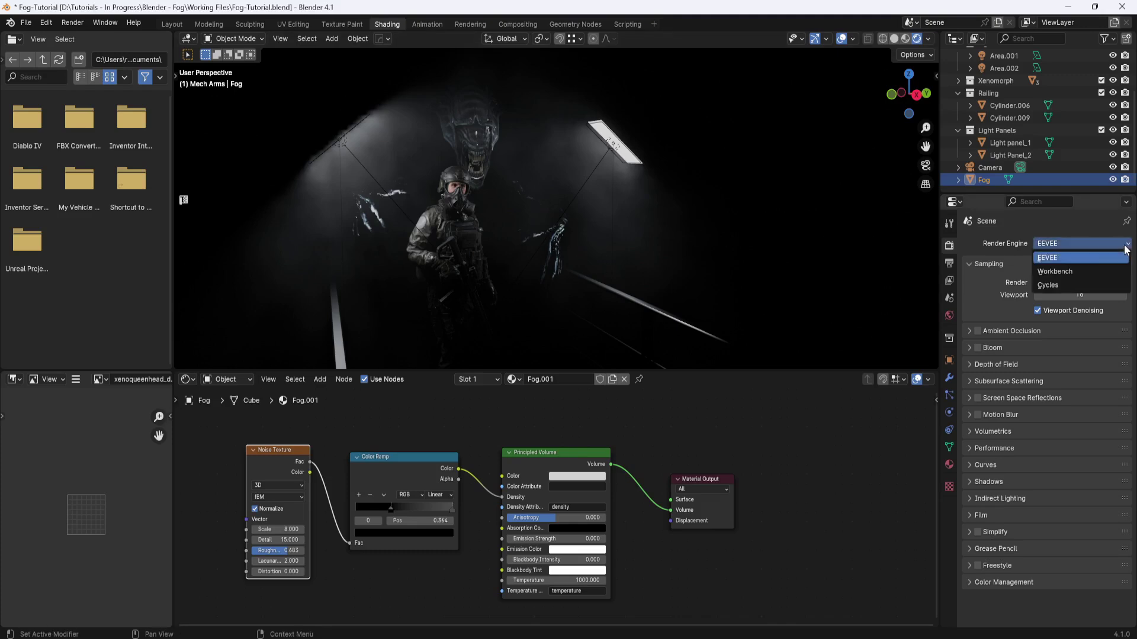
{"action": "left_click", "coordinate": [1061, 286]}
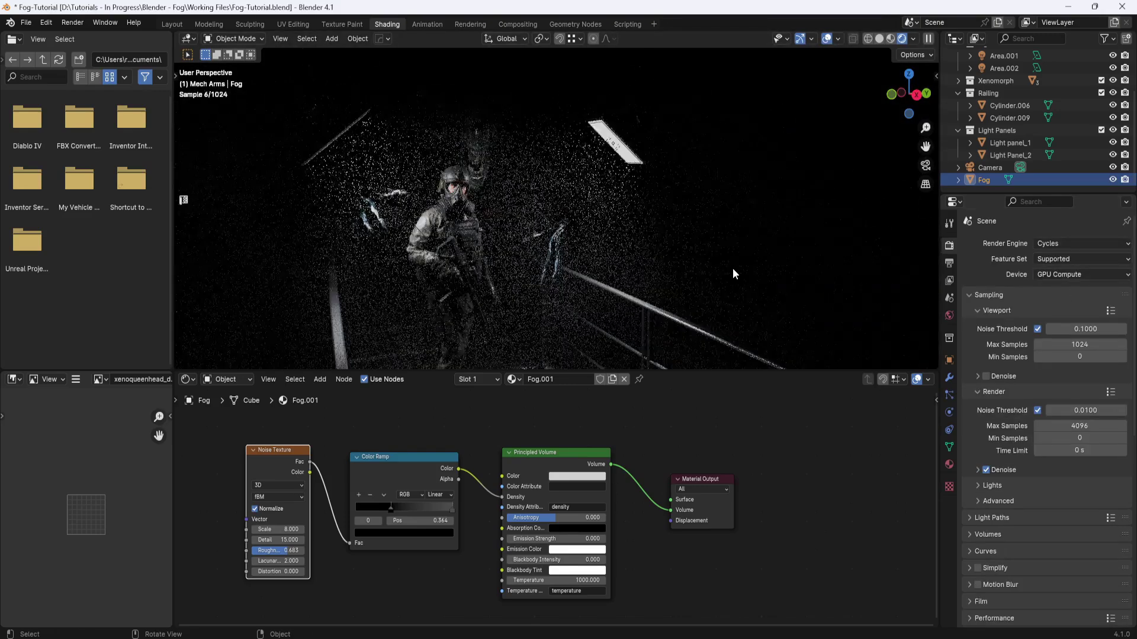